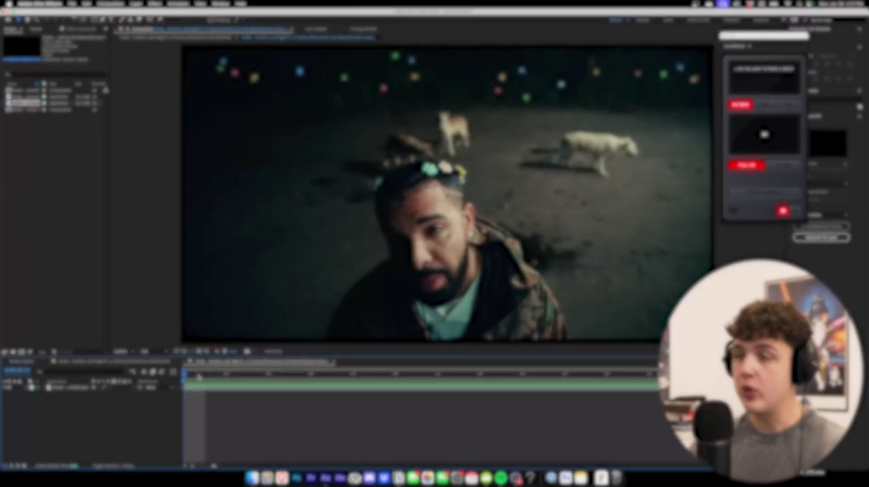
# Create a green 1920×1080 solid named MONEY above the music-video footage.
pyautogui.moveTo(199, 376); pyautogui.dragTo(547, 404)
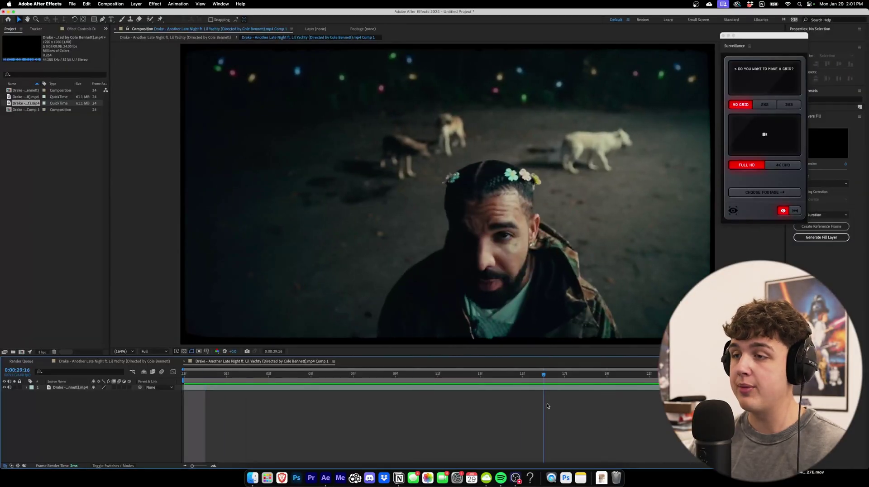
pyautogui.rightClick(67, 425)
pyautogui.moveTo(105, 379)
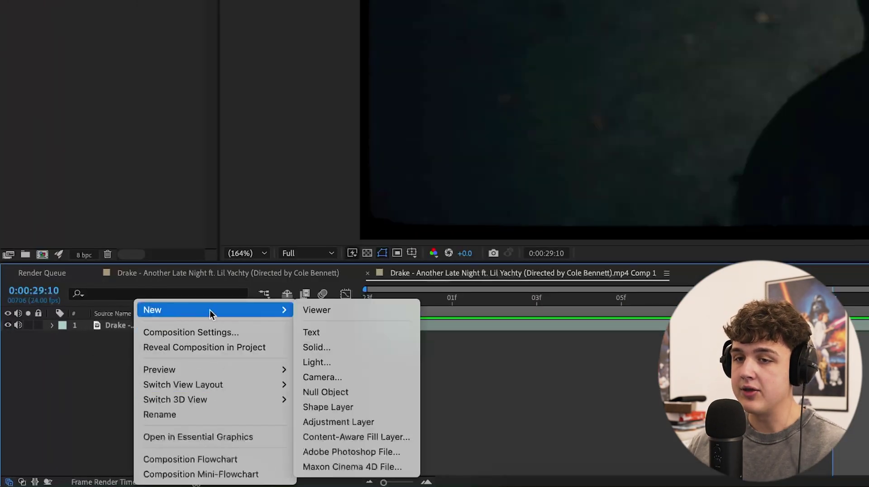
pyautogui.click(336, 348)
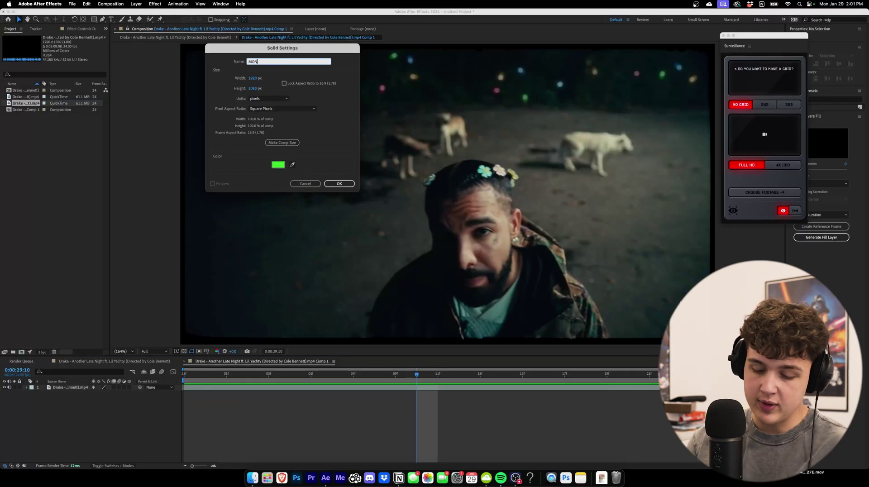
pyautogui.click(343, 182)
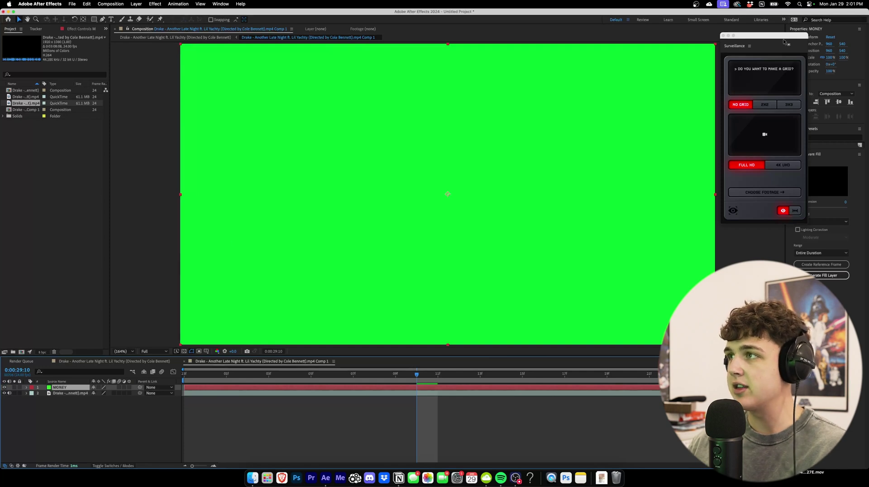
# Search the effects for 'element' and apply Video Copilot Element to the MONEY solid.
pyautogui.moveTo(784, 36); pyautogui.dragTo(799, 287)
pyautogui.click(815, 137)
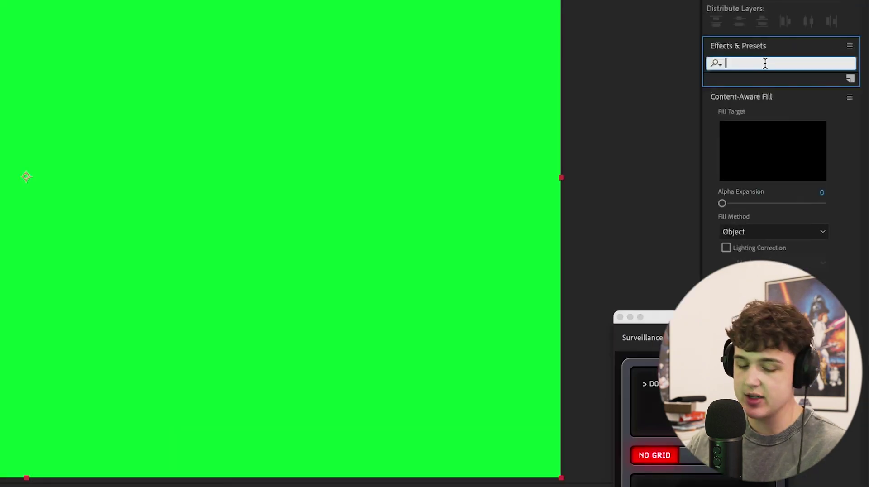
pyautogui.write('elem')
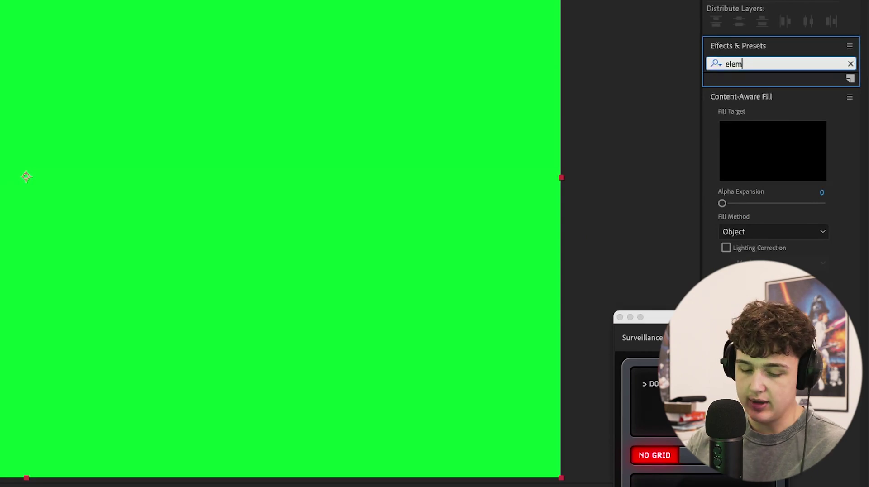
pyautogui.write('ent')
pyautogui.moveTo(810, 150); pyautogui.dragTo(59, 389)
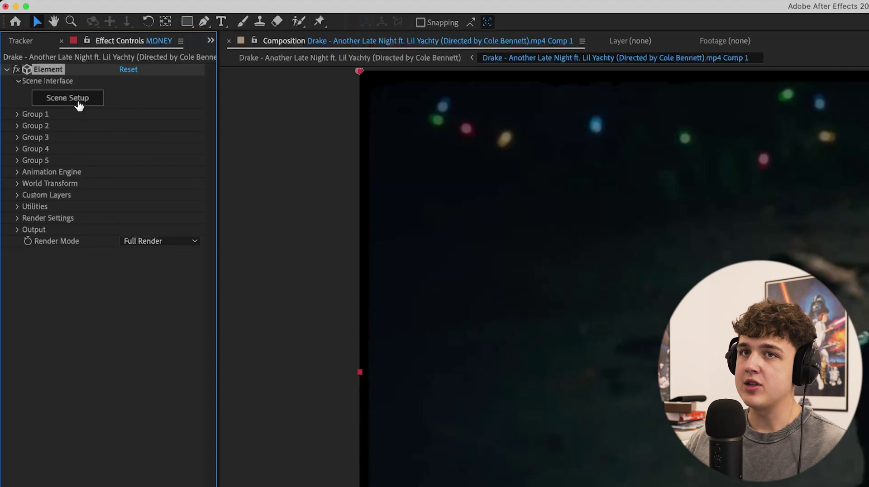
# Import the Dollar model in Element's Scene Setup with Auto-Normals on and Bottom alignment.
pyautogui.click(68, 98)
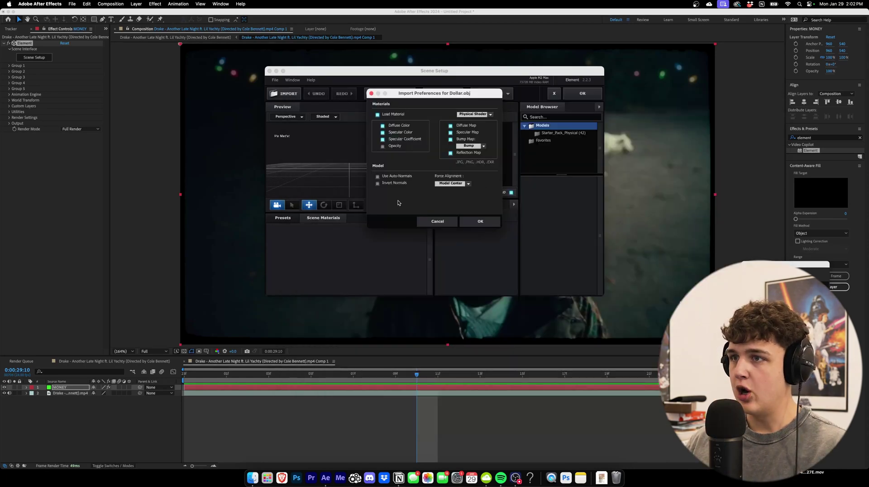
pyautogui.click(377, 177)
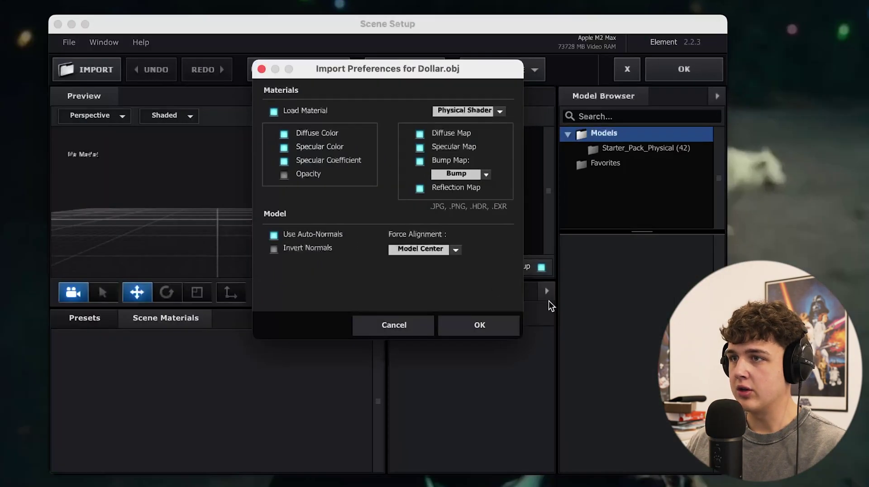
pyautogui.click(456, 185)
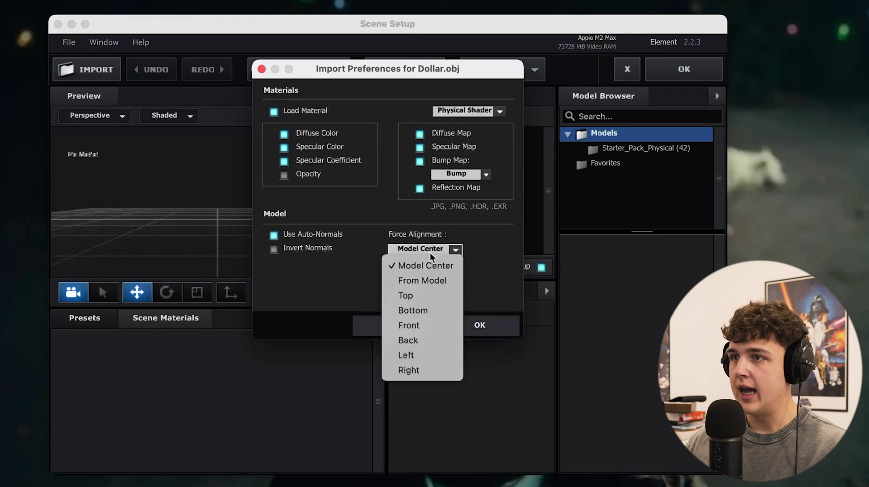
pyautogui.click(434, 313)
pyautogui.click(480, 325)
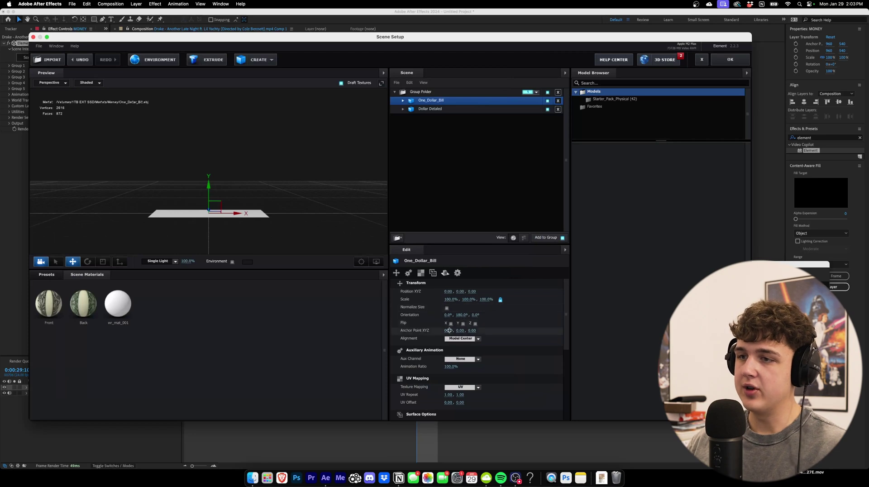
# Normalize the bill's size, tilt it upright to 89° X, and delete Dollar Detaled.
pyautogui.click(447, 307)
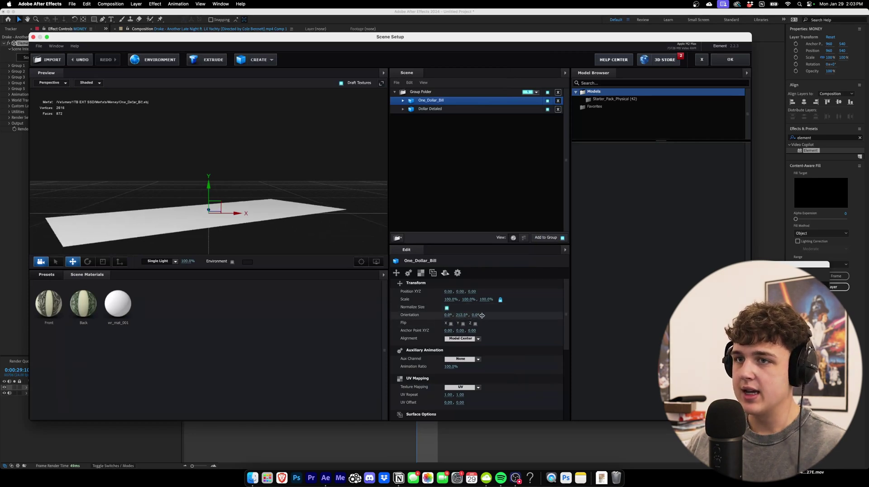
pyautogui.moveTo(477, 314); pyautogui.dragTo(533, 318)
pyautogui.press('super+z')
pyautogui.press('super+z')
pyautogui.moveTo(448, 315); pyautogui.dragTo(509, 317)
pyautogui.scroll(-5, 240, 184)
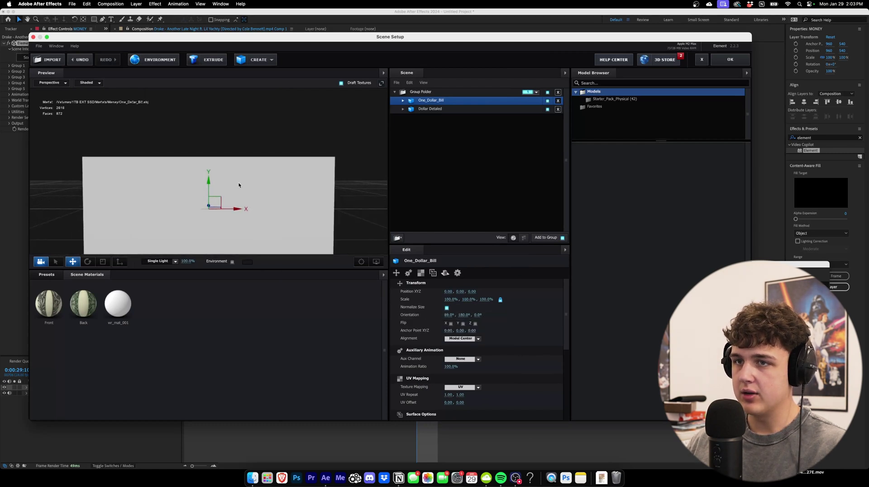
pyautogui.moveTo(447, 315)
pyautogui.mouseDown()
pyautogui.moveTo(502, 316)
pyautogui.moveTo(447, 311)
pyautogui.mouseUp()
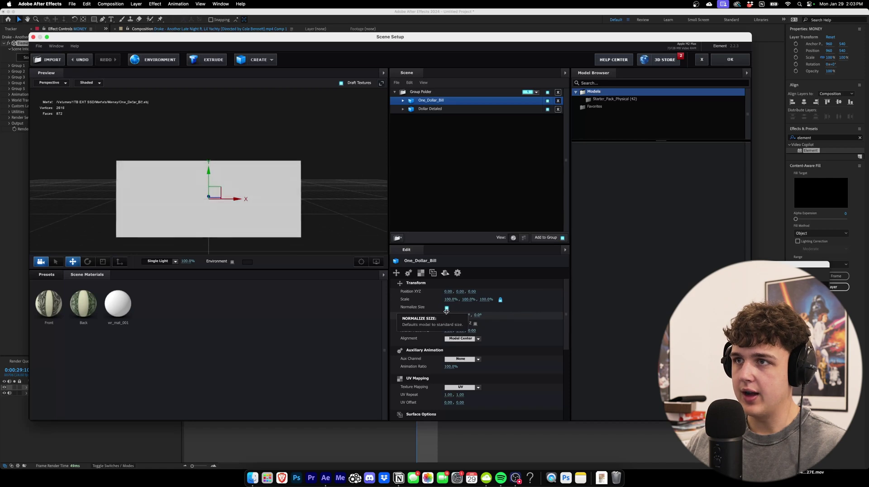
pyautogui.click(557, 109)
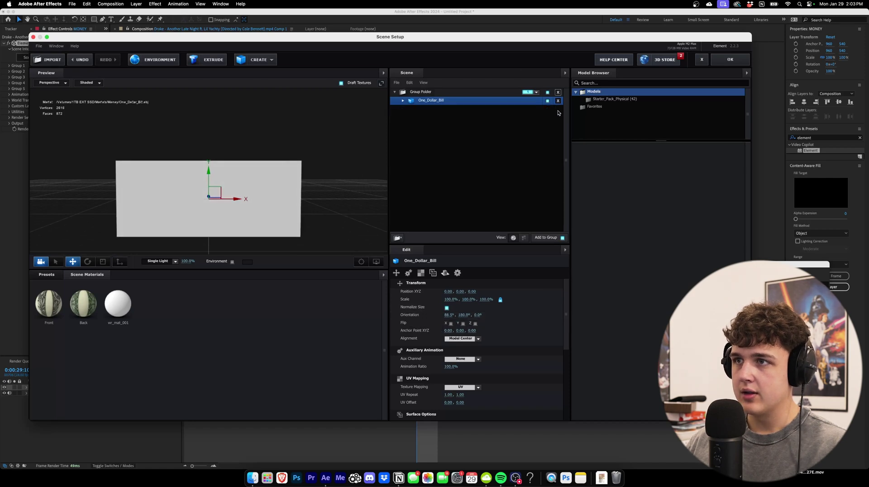
# Load 100 usd.jpg from the external drive as wr_mat_001's diffuse texture.
pyautogui.click(402, 101)
pyautogui.click(419, 108)
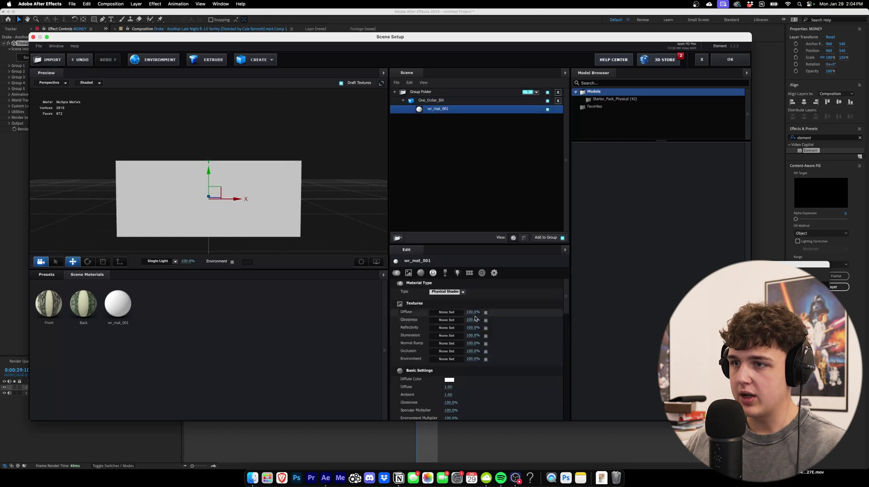
pyautogui.click(461, 313)
pyautogui.click(437, 114)
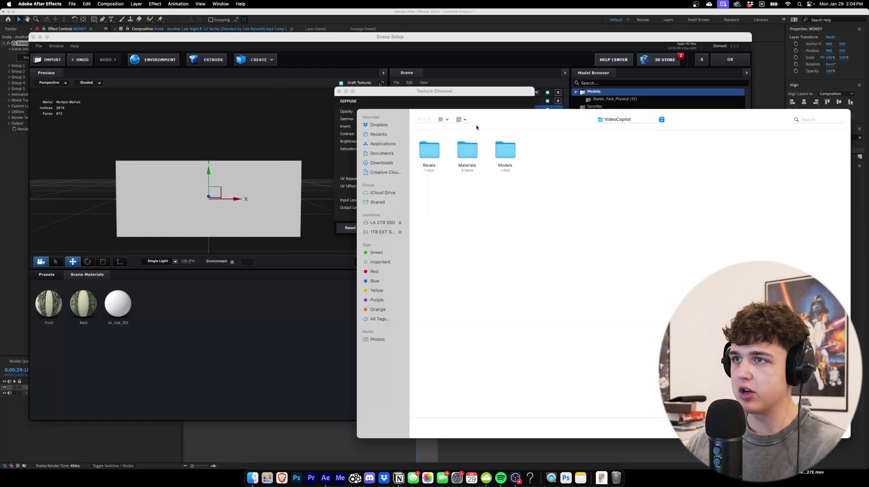
pyautogui.click(381, 231)
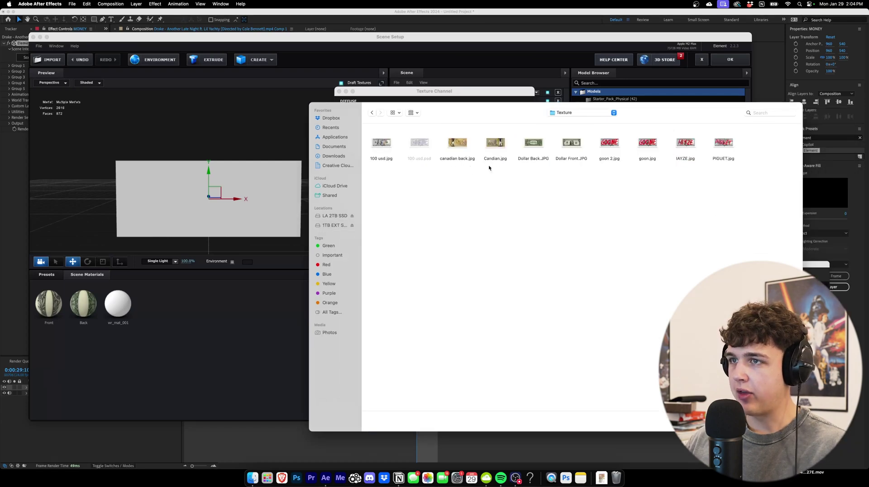
pyautogui.doubleClick(382, 144)
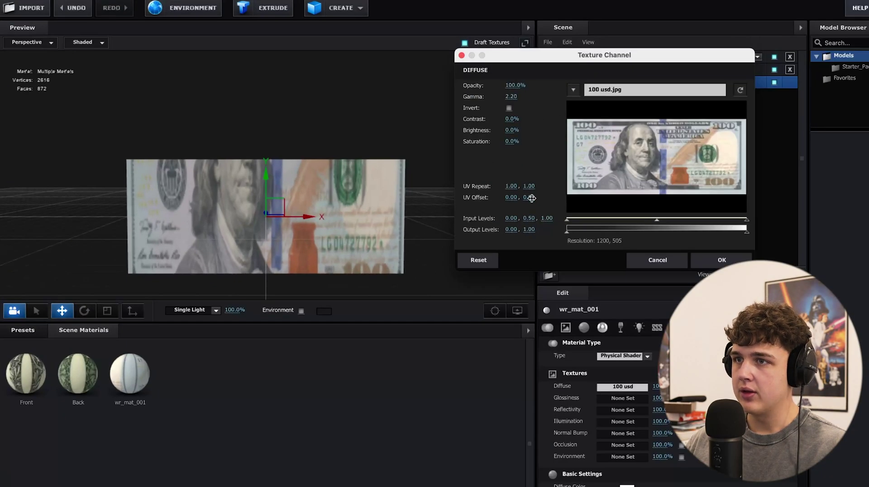
# Set UV Repeat V to 2.42 and UV Offset V to -0.02, then inspect both sides.
pyautogui.moveTo(530, 190); pyautogui.dragTo(602, 189)
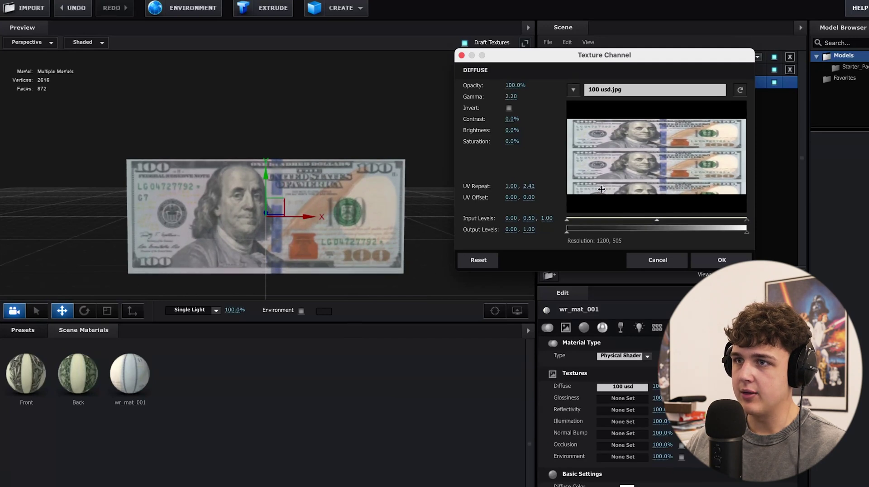
pyautogui.moveTo(527, 199); pyautogui.dragTo(527, 200)
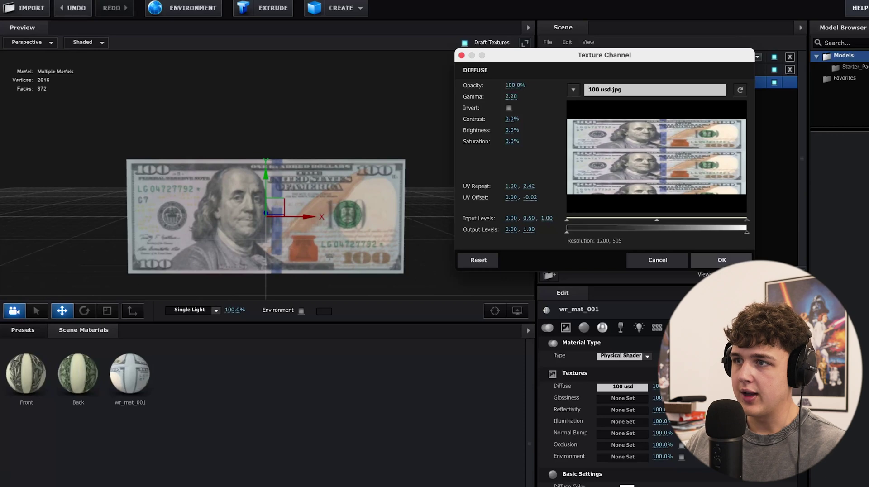
pyautogui.click(721, 260)
pyautogui.moveTo(366, 206); pyautogui.dragTo(479, 191)
pyautogui.moveTo(350, 182); pyautogui.dragTo(257, 184)
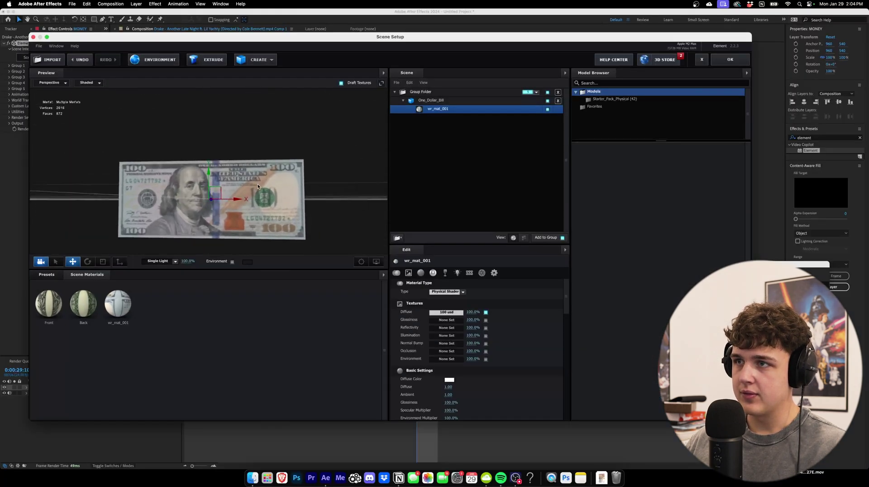
# Return to the comp at 0:00:28:23, zoom to 200%, and expand the Particle Replicator rotation settings.
pyautogui.click(729, 64)
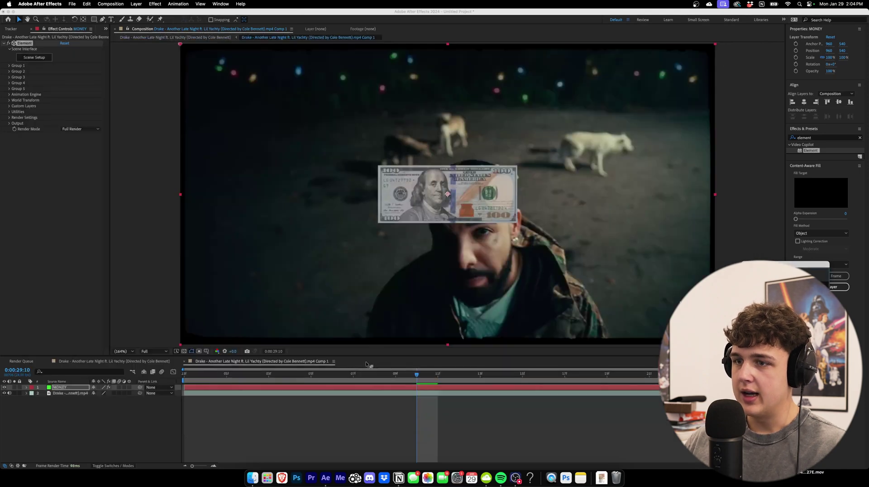
pyautogui.click(184, 376)
pyautogui.scroll(1, 477, 207)
pyautogui.scroll(-1, 476, 207)
pyautogui.scroll(1, 476, 208)
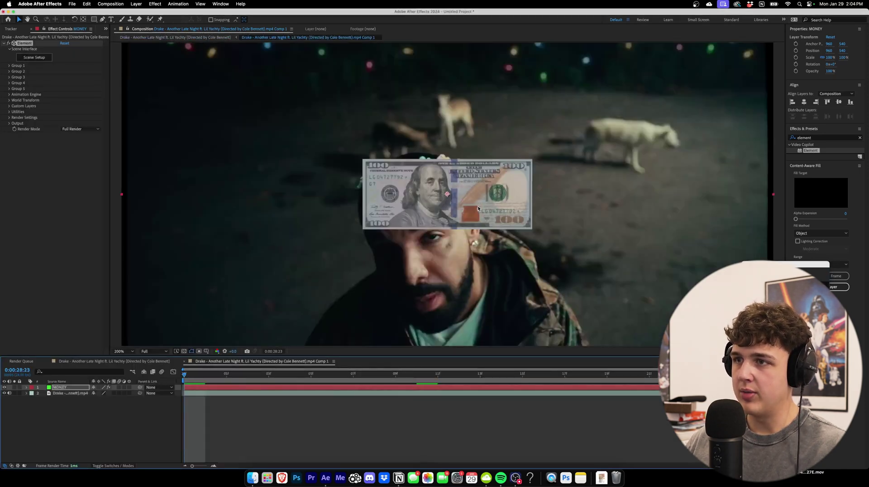
pyautogui.scroll(-1, 476, 208)
pyautogui.press('.')
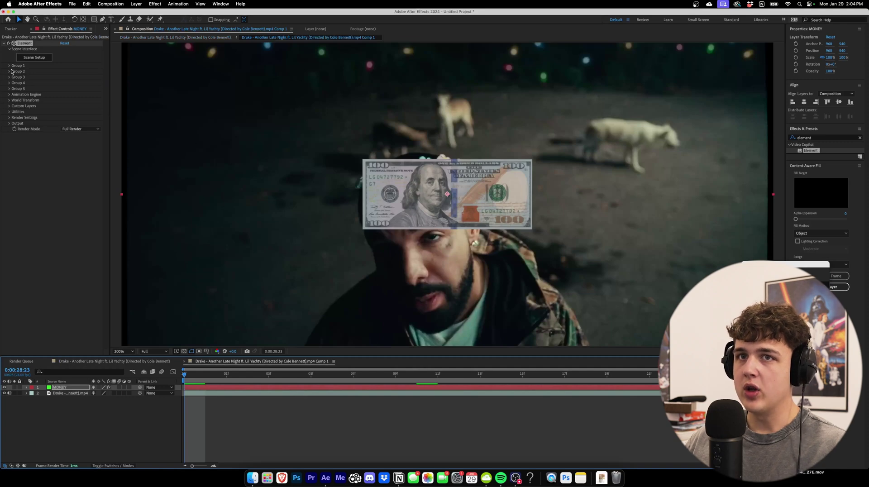
pyautogui.click(9, 65)
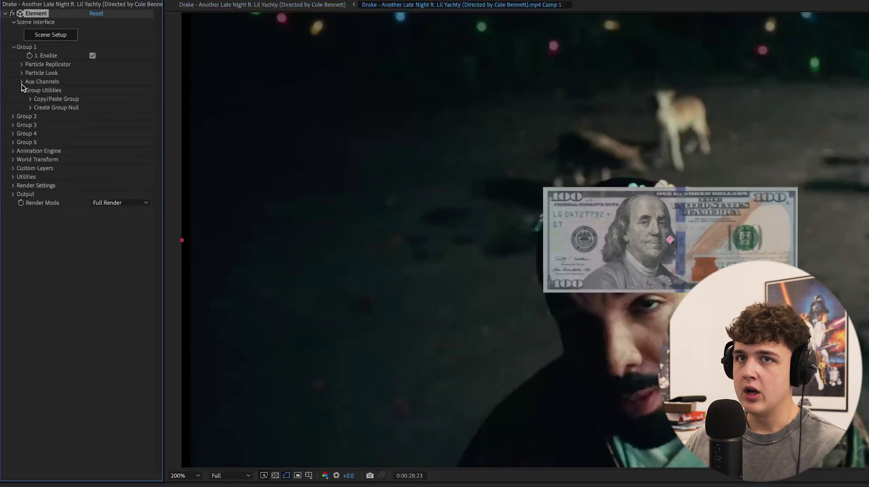
pyautogui.click(22, 74)
pyautogui.click(21, 65)
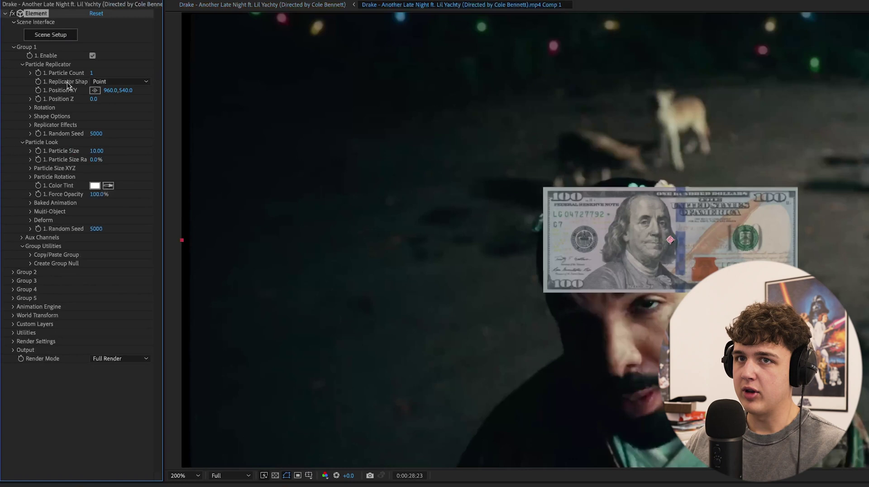
pyautogui.click(29, 108)
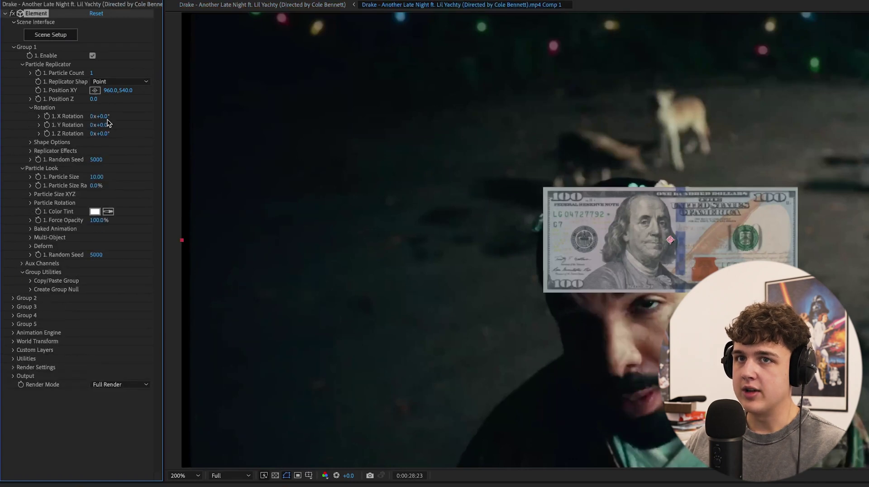
# Move the bill to 455, 280 and rotate it -25° on Y and -18° on Z.
pyautogui.moveTo(107, 119); pyautogui.dragTo(317, 109)
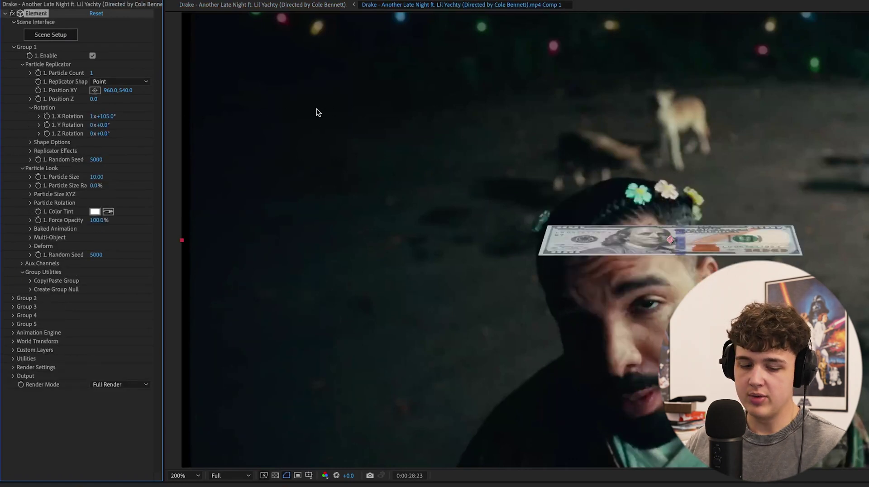
pyautogui.hotkey('ctrl', 'z')
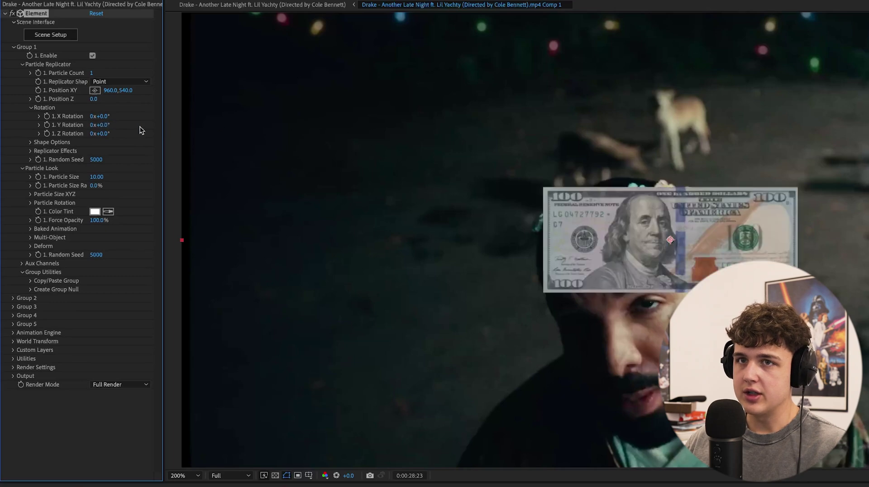
pyautogui.moveTo(107, 136); pyautogui.dragTo(353, 147)
pyautogui.hotkey('ctrl', 'z')
pyautogui.scroll(-1, 611, 204)
pyautogui.scroll(1, 636, 204)
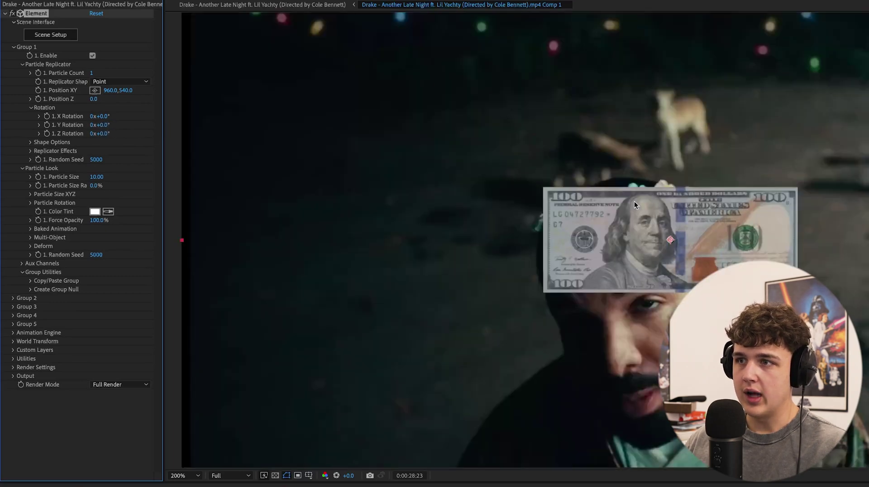
pyautogui.scroll(-1, 637, 201)
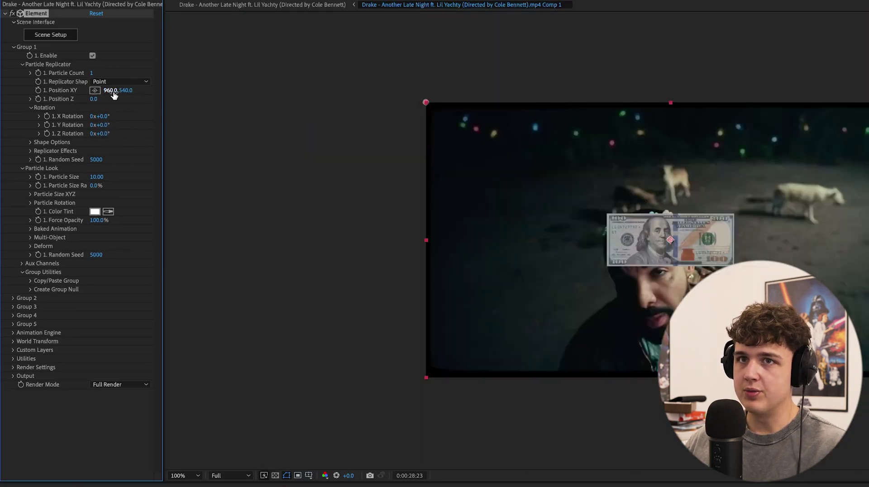
pyautogui.moveTo(111, 90); pyautogui.dragTo(61, 100)
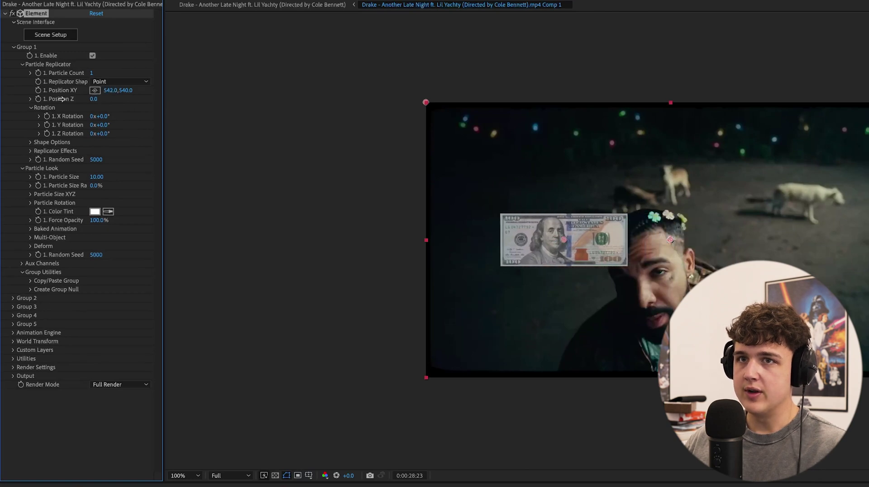
pyautogui.click(127, 95)
pyautogui.moveTo(133, 92); pyautogui.dragTo(12, 78)
pyautogui.moveTo(110, 94); pyautogui.dragTo(94, 95)
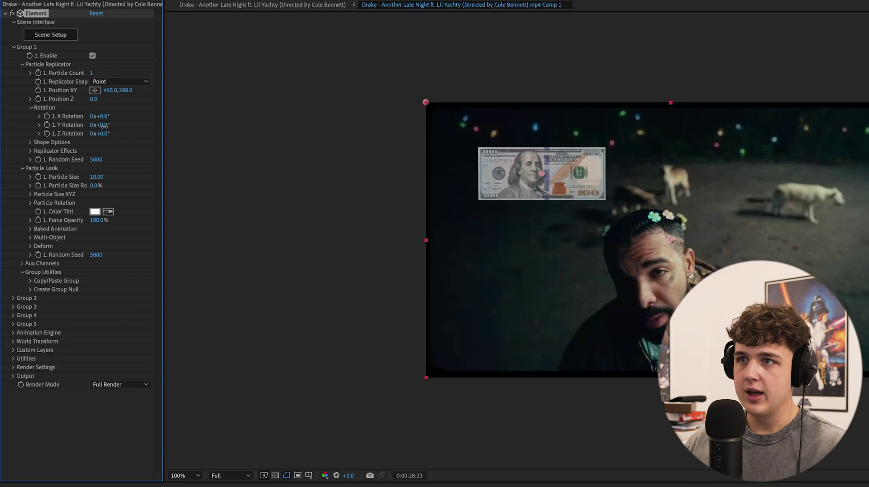
pyautogui.moveTo(101, 125); pyautogui.dragTo(88, 137)
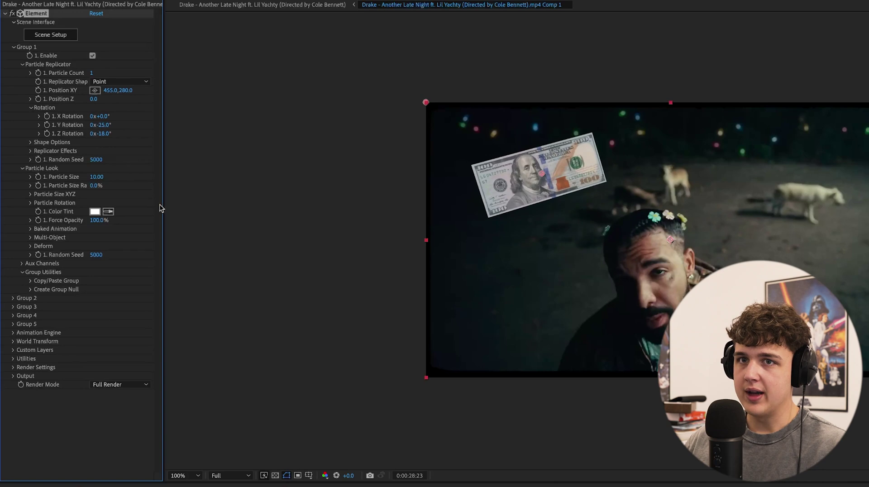
# Enable Deform Twist at -23° on X and bend the bill about -13° on X.
pyautogui.click(30, 247)
pyautogui.click(39, 272)
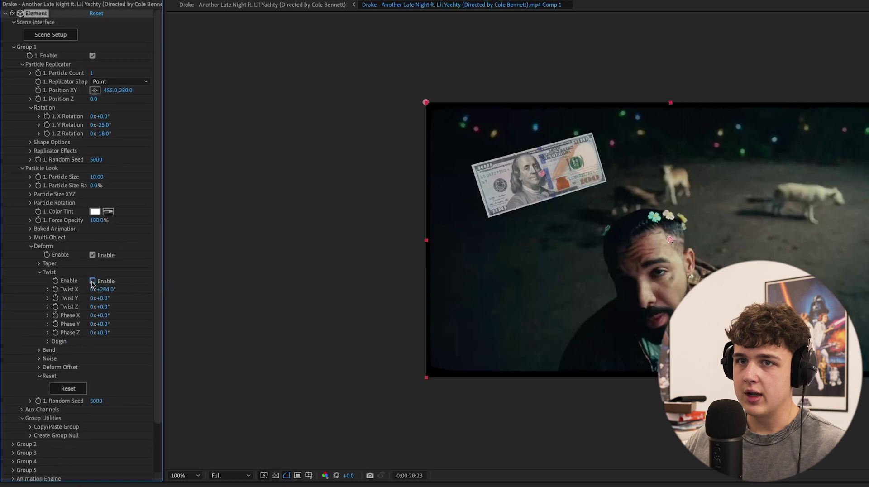
pyautogui.click(92, 282)
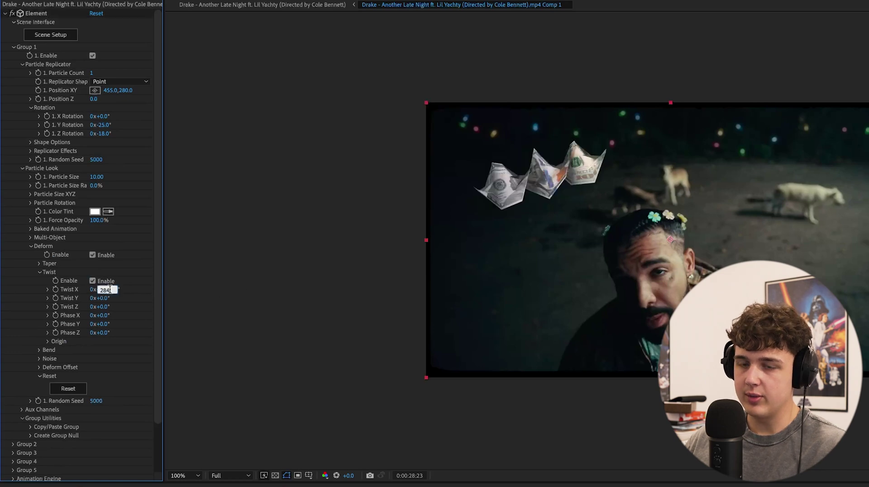
pyautogui.write('0')
pyautogui.press('Return')
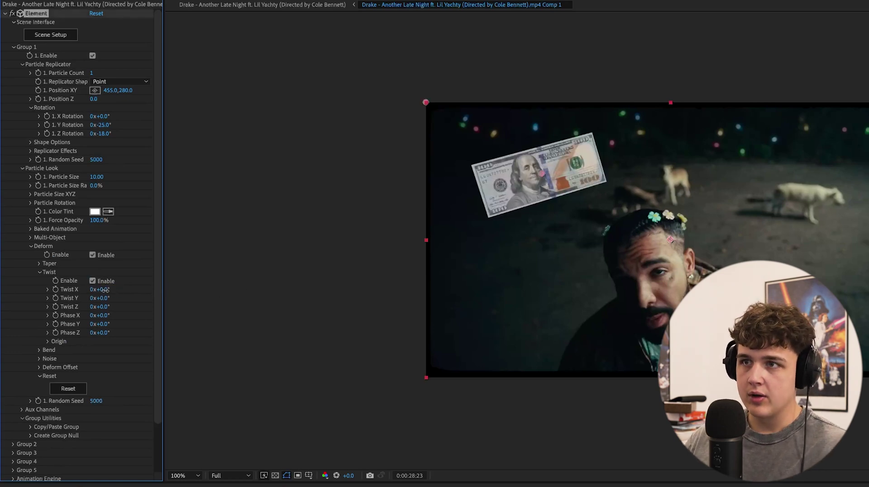
pyautogui.moveTo(103, 290); pyautogui.dragTo(95, 296)
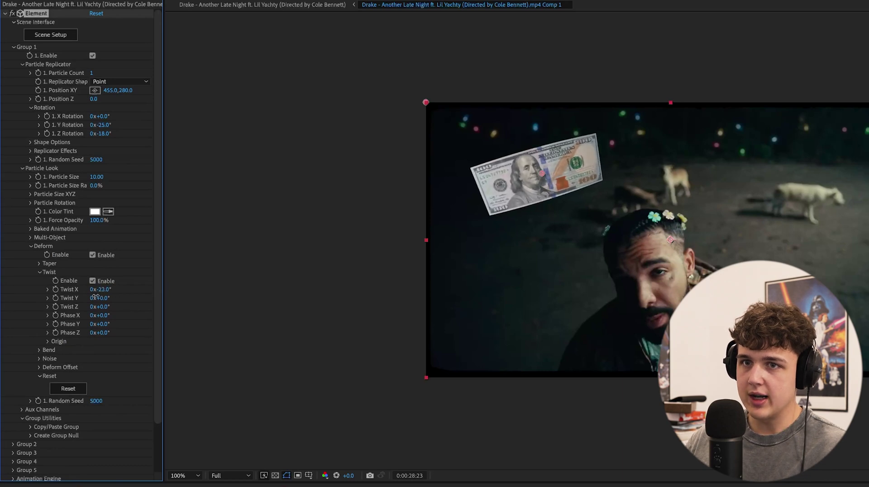
pyautogui.click(39, 350)
pyautogui.moveTo(105, 378); pyautogui.dragTo(95, 371)
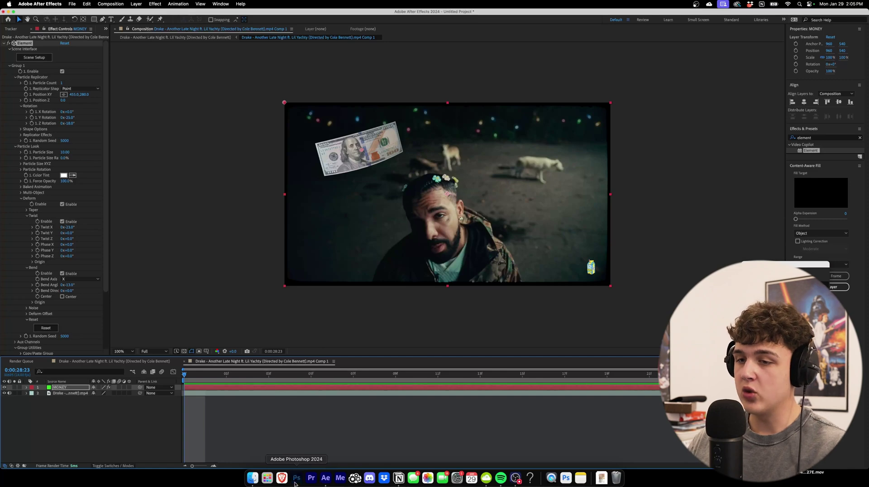
# Launch Photoshop full-screen and try opening 100 usd.jpg, cancelling the banknote warning.
pyautogui.click(296, 478)
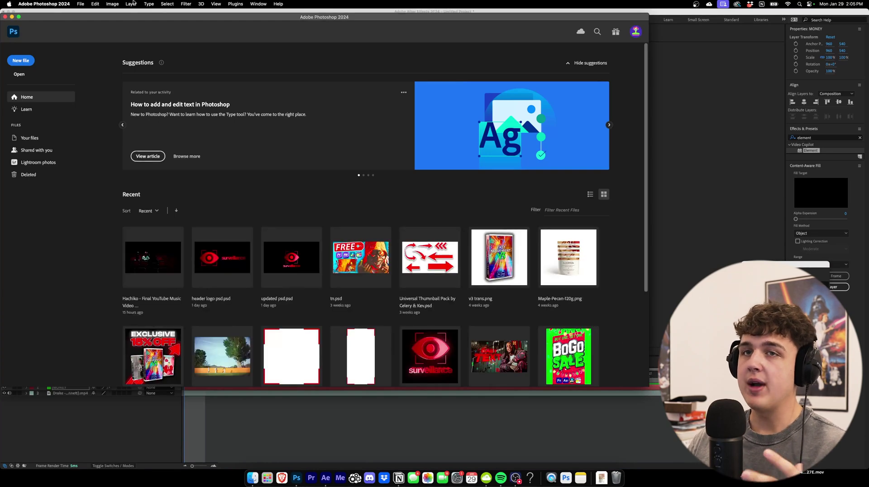
pyautogui.click(18, 17)
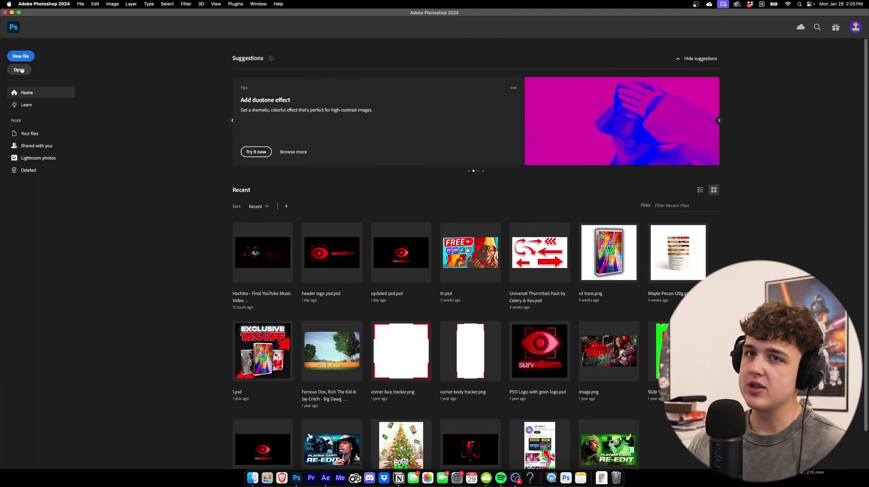
pyautogui.press('super+o')
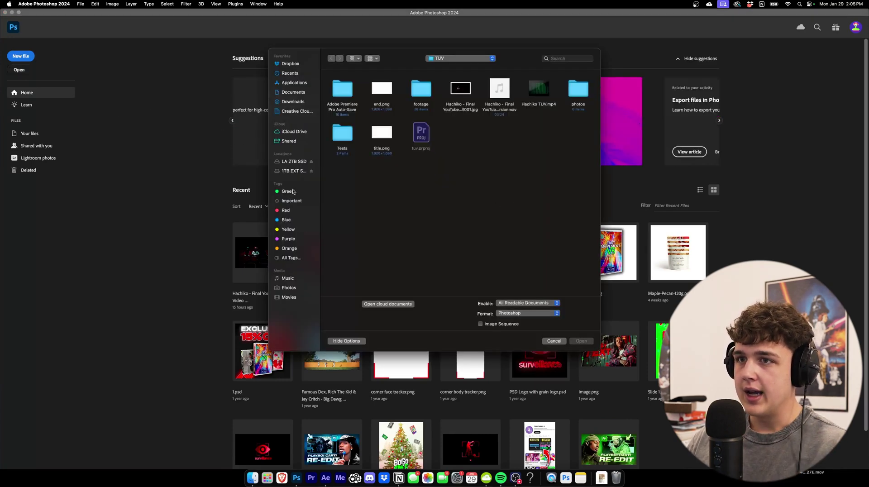
pyautogui.click(295, 171)
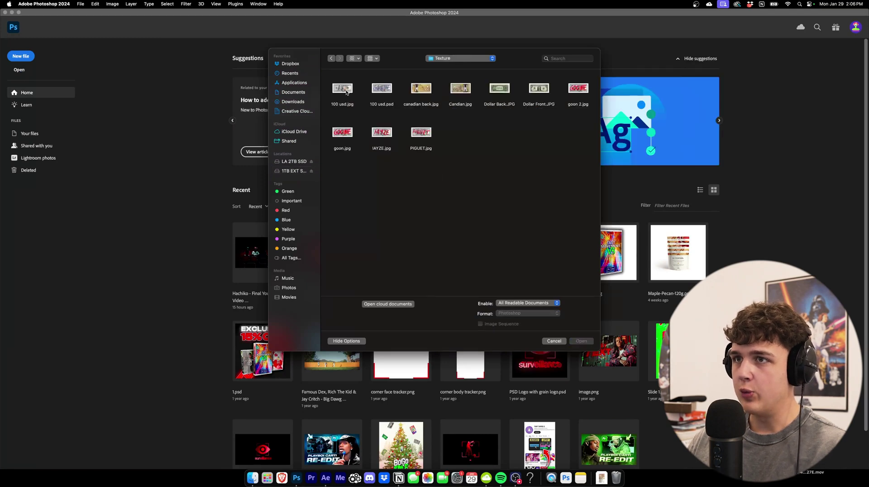
pyautogui.click(347, 90)
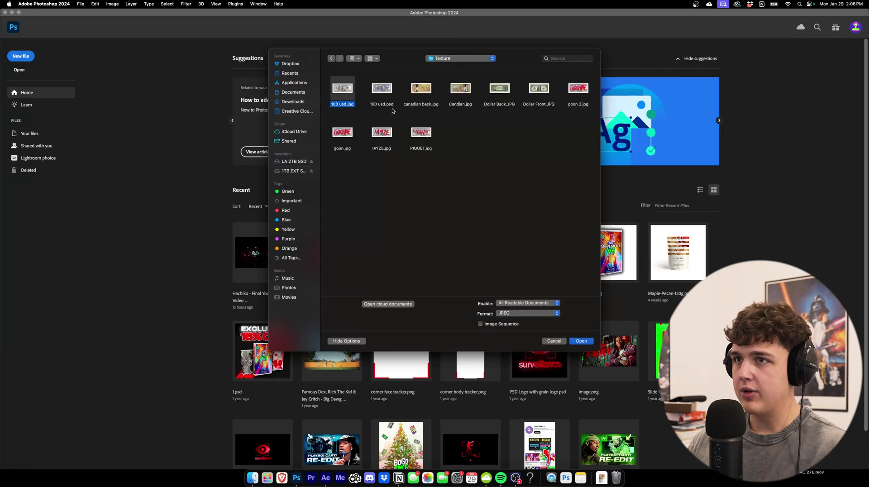
pyautogui.click(582, 341)
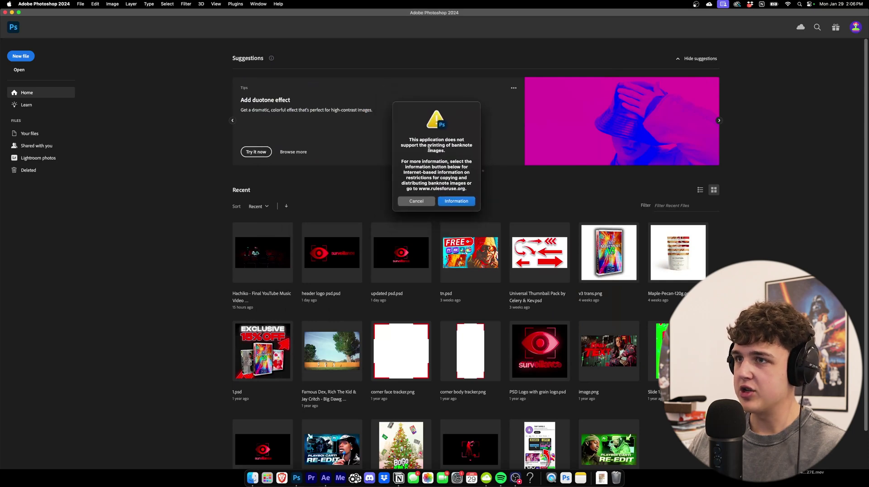
pyautogui.moveTo(430, 152); pyautogui.dragTo(455, 138)
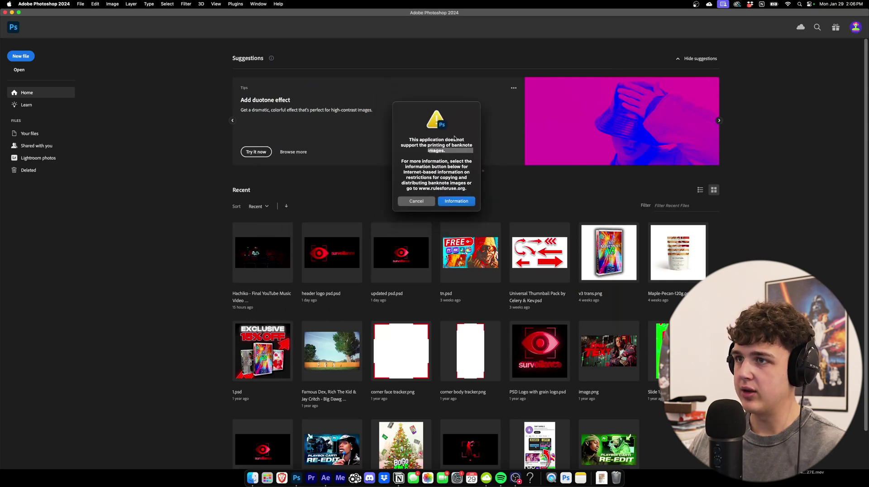
pyautogui.click(416, 202)
# Open 100 usd.psd from the Texture folder instead.
pyautogui.click(19, 70)
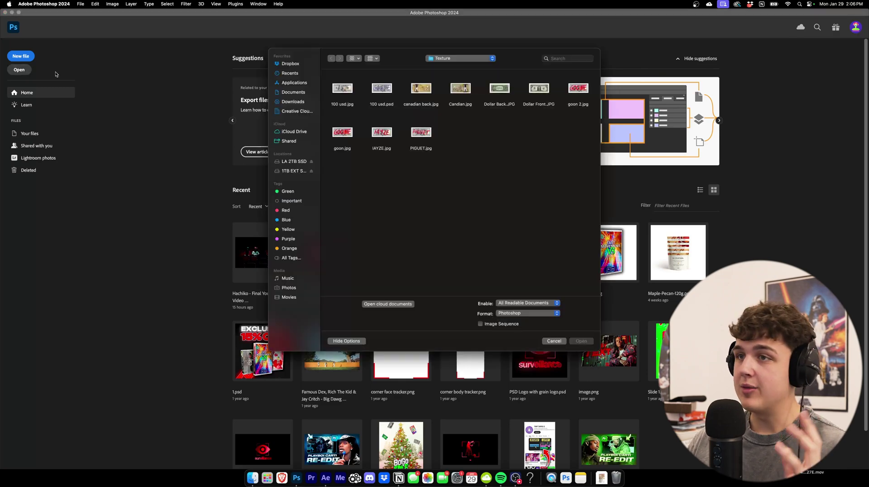
pyautogui.doubleClick(383, 88)
pyautogui.scroll(5, 389, 275)
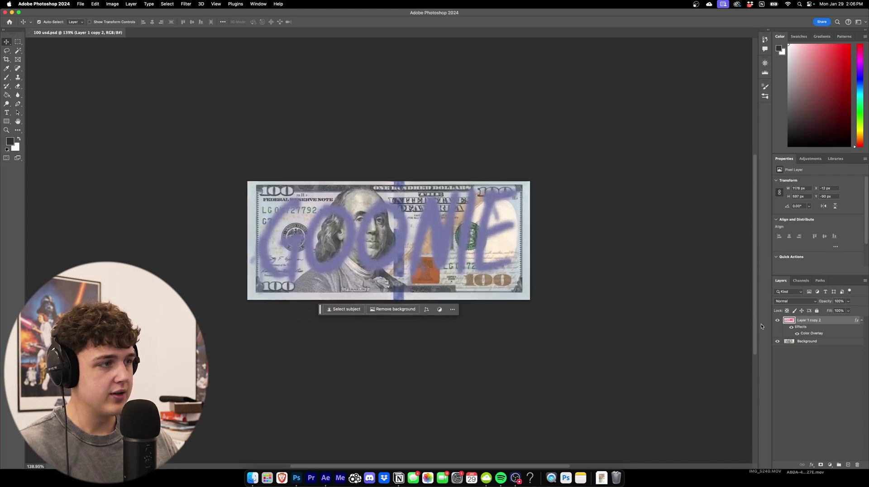
# Hide the purple GOONIE layer (Layer 1 copy 2) and center the banknote in view.
pyautogui.click(778, 320)
pyautogui.click(778, 320)
pyautogui.click(777, 320)
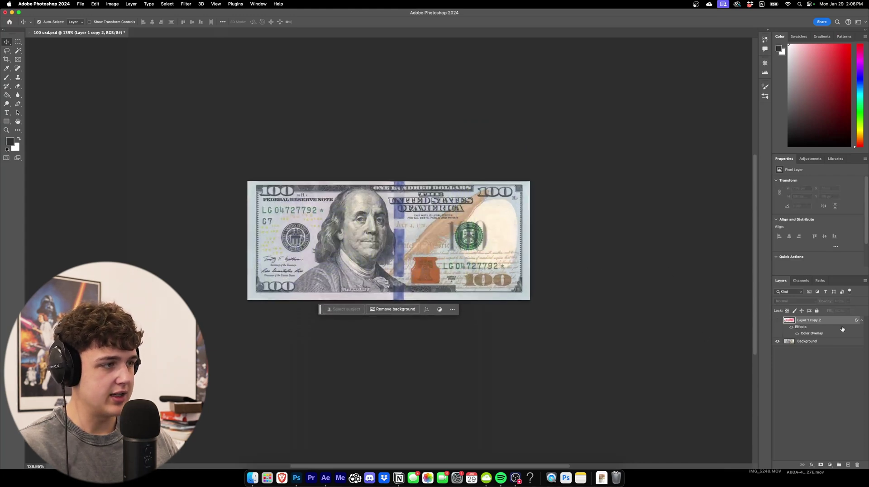
pyautogui.scroll(8, 485, 239)
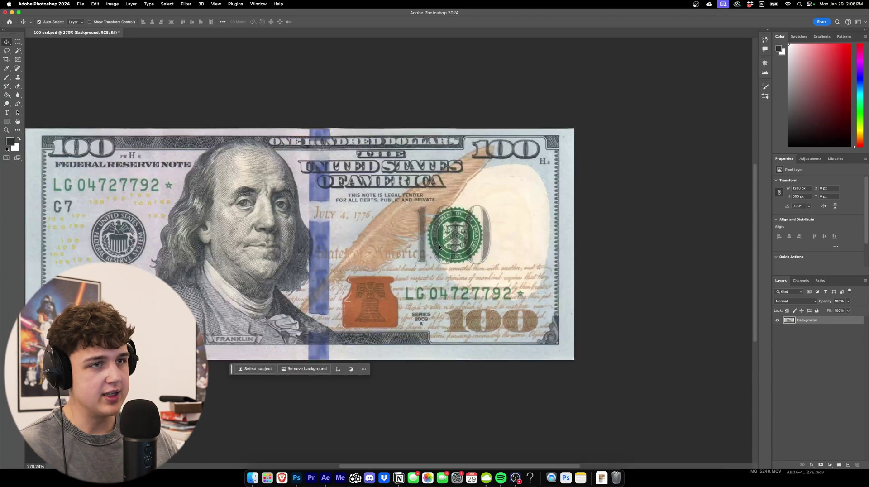
pyautogui.scroll(-3, 426, 242)
pyautogui.moveTo(378, 236); pyautogui.dragTo(522, 244)
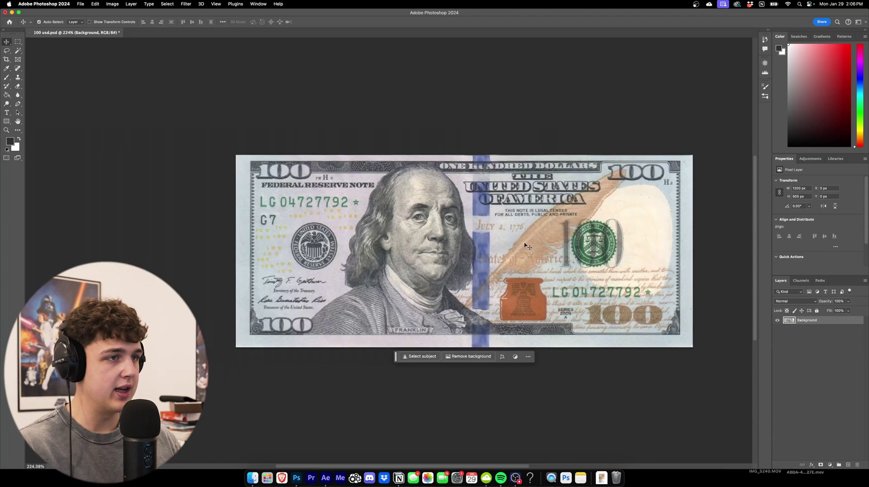
pyautogui.scroll(1, 553, 231)
pyautogui.hscroll(2, 554, 231)
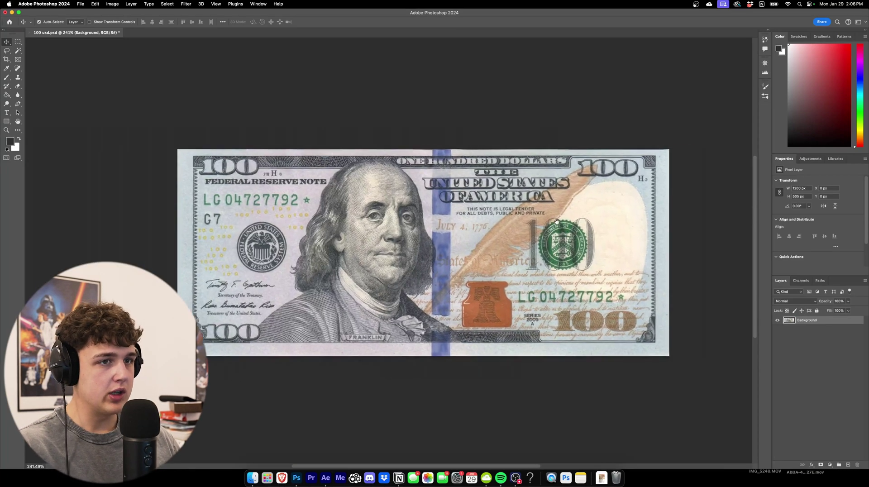
# Add the artist's name as white 157 pt Gabriella Heavy text across the bill's top.
pyautogui.press('t')
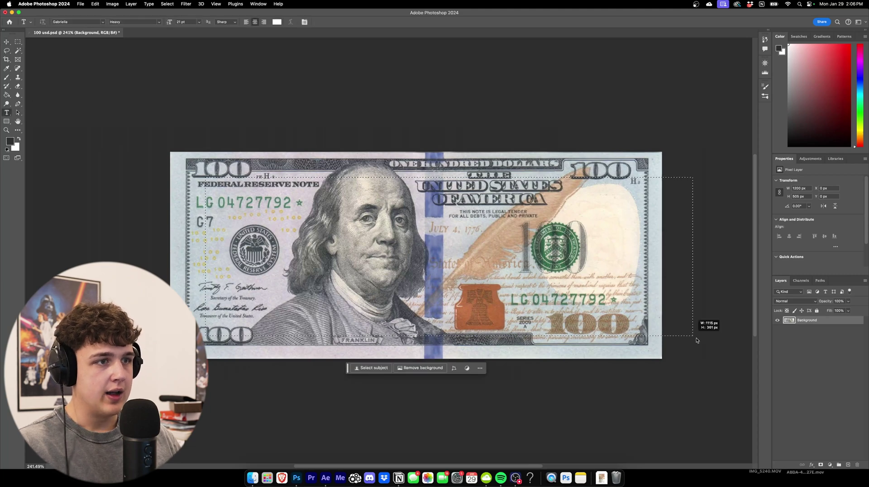
pyautogui.moveTo(697, 341); pyautogui.dragTo(626, 340)
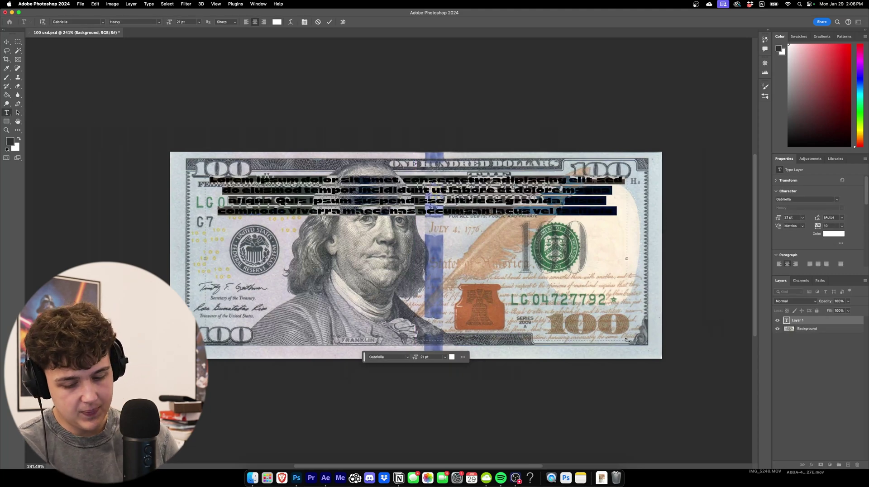
pyautogui.press('BackSpace')
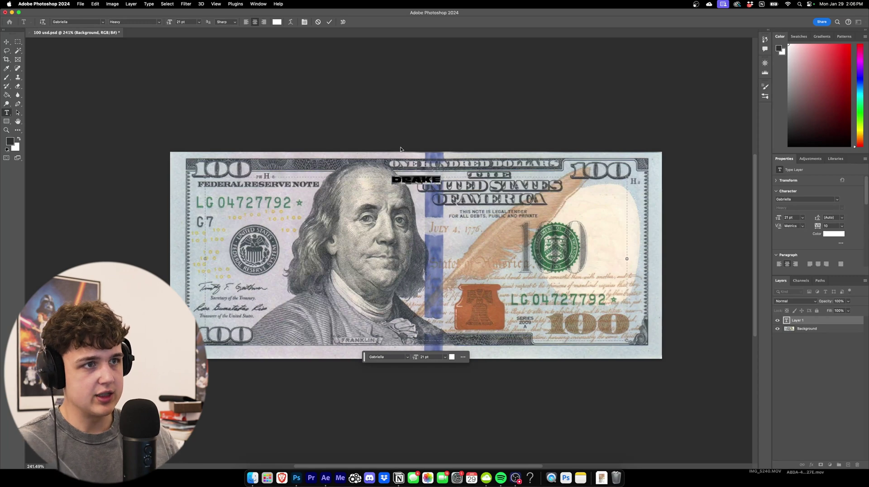
pyautogui.moveTo(171, 25); pyautogui.dragTo(216, 25)
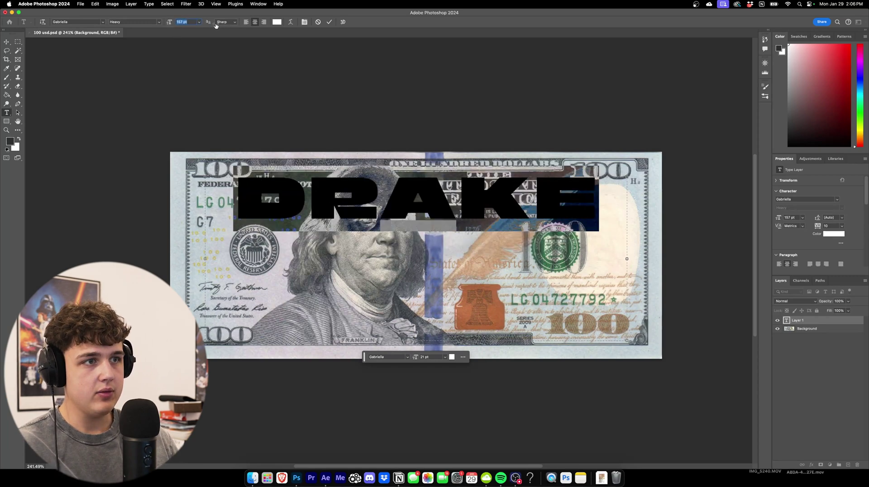
pyautogui.click(104, 23)
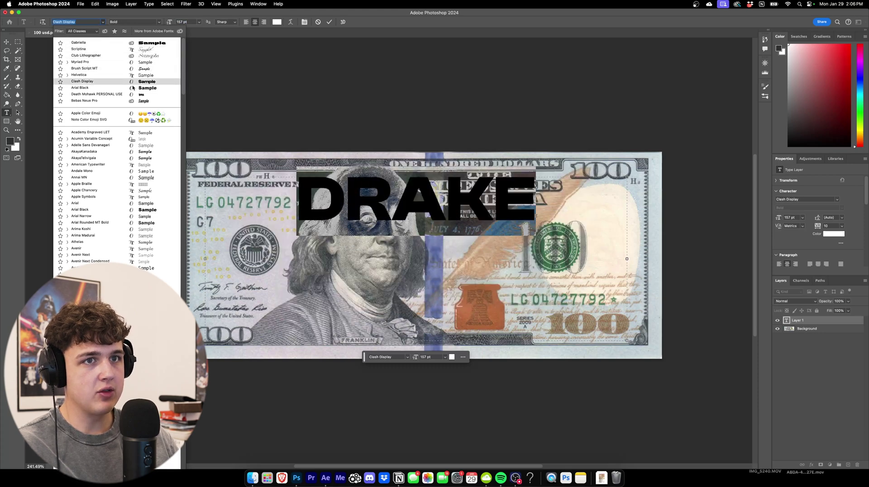
pyautogui.scroll(-3, 135, 357)
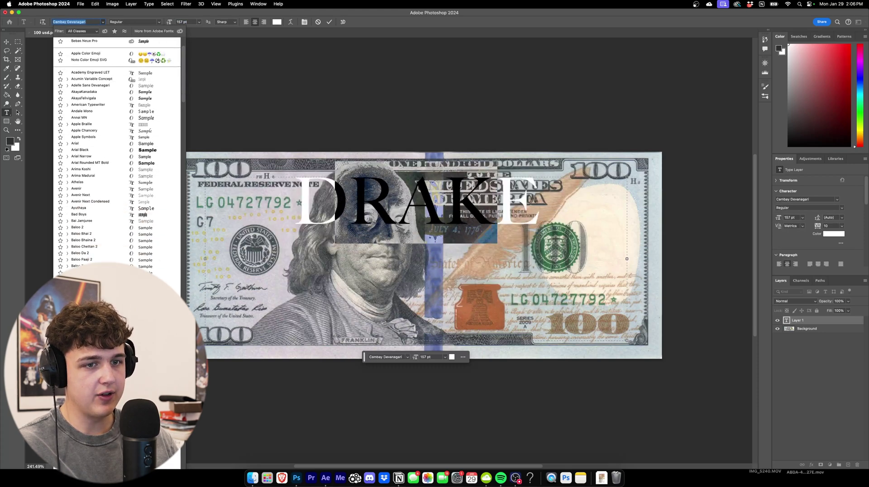
pyautogui.scroll(-5, 118, 254)
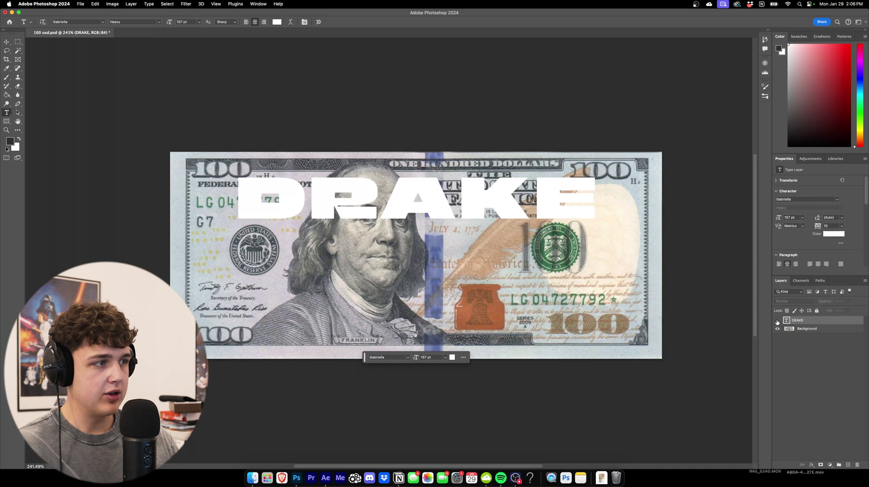
pyautogui.click(777, 321)
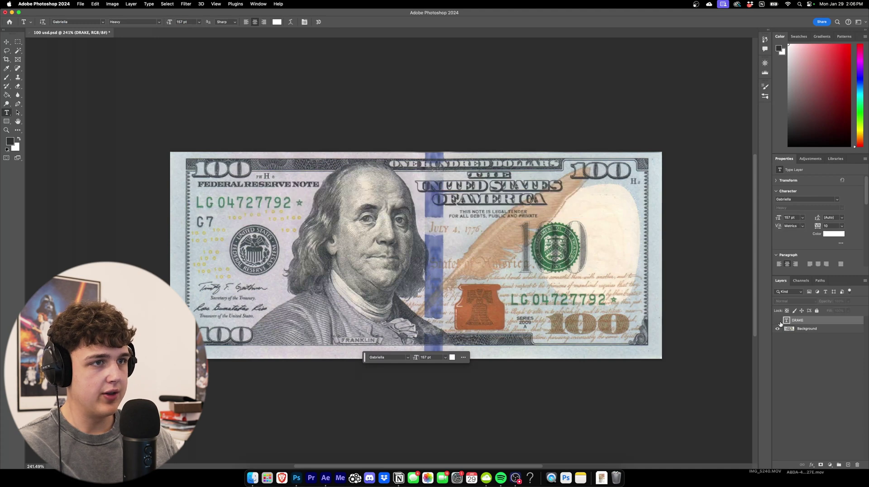
pyautogui.click(777, 320)
pyautogui.click(282, 477)
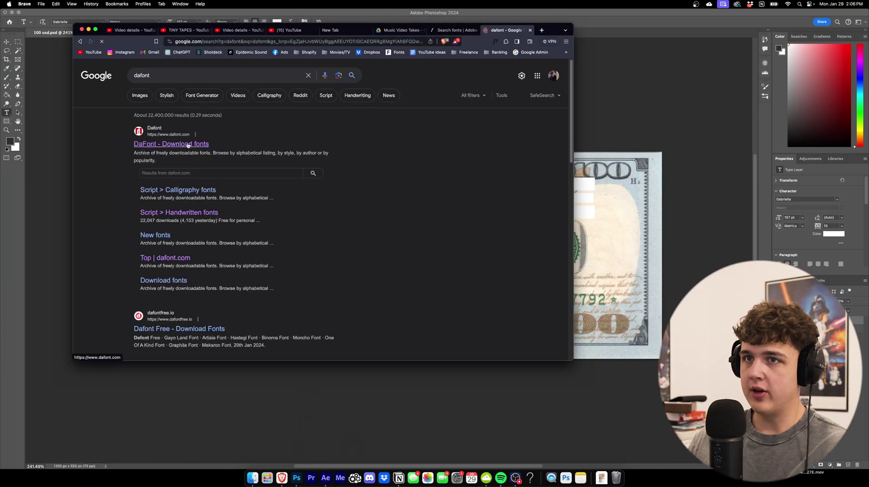
# Search DaFont for 'sharpie' fonts in an enlarged browser window.
pyautogui.click(150, 144)
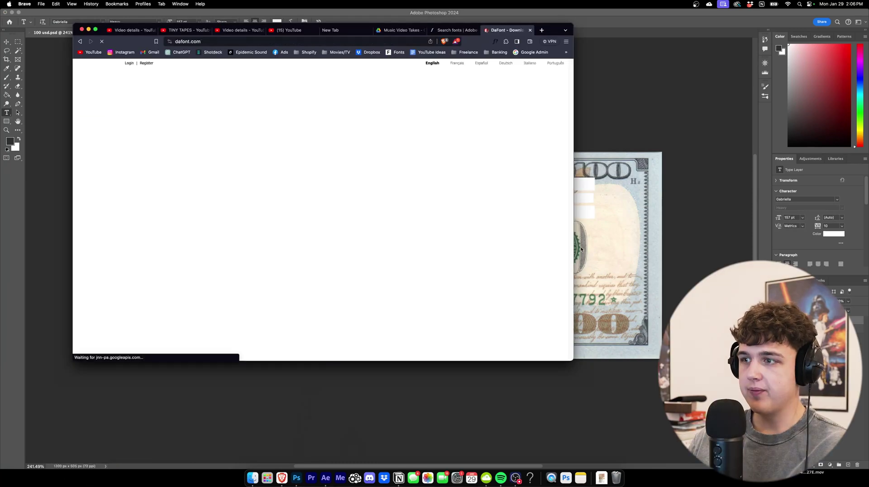
pyautogui.moveTo(571, 360); pyautogui.dragTo(640, 401)
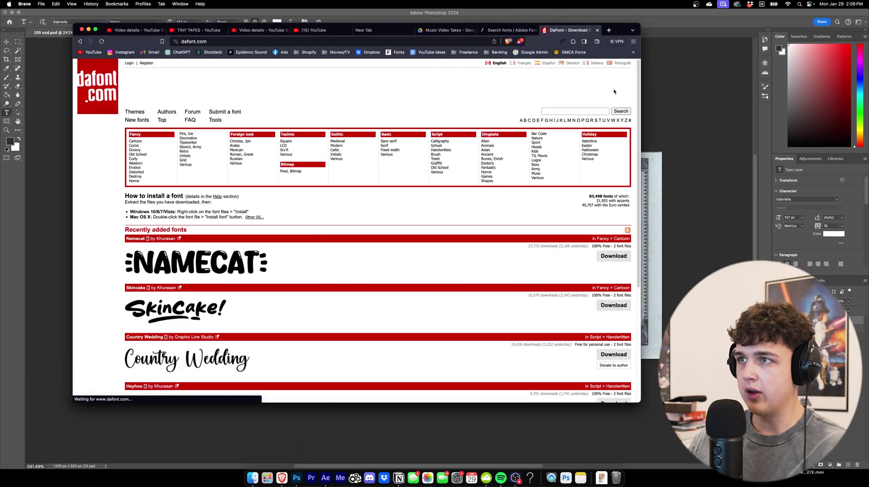
pyautogui.click(571, 110)
pyautogui.write('sh')
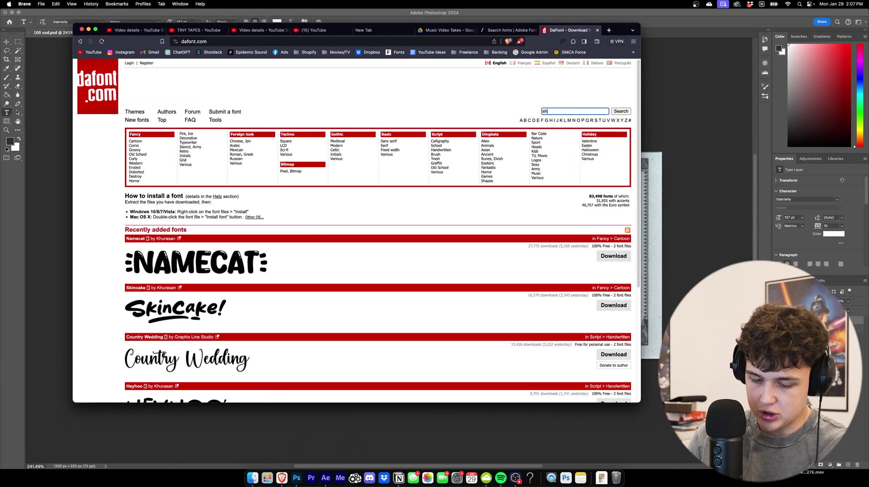
pyautogui.write('arpie')
pyautogui.press('Return')
# Download the Holly Sharpie font and install it from the downloads list.
pyautogui.scroll(-5, 452, 155)
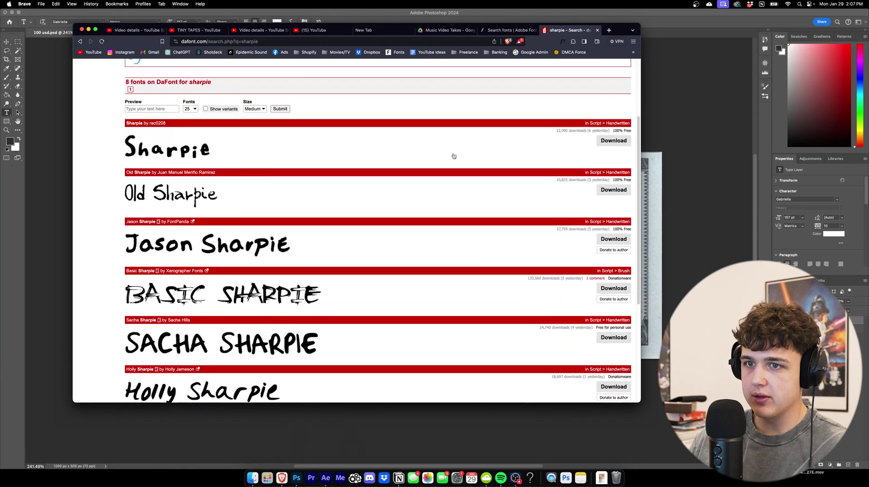
pyautogui.press('Return')
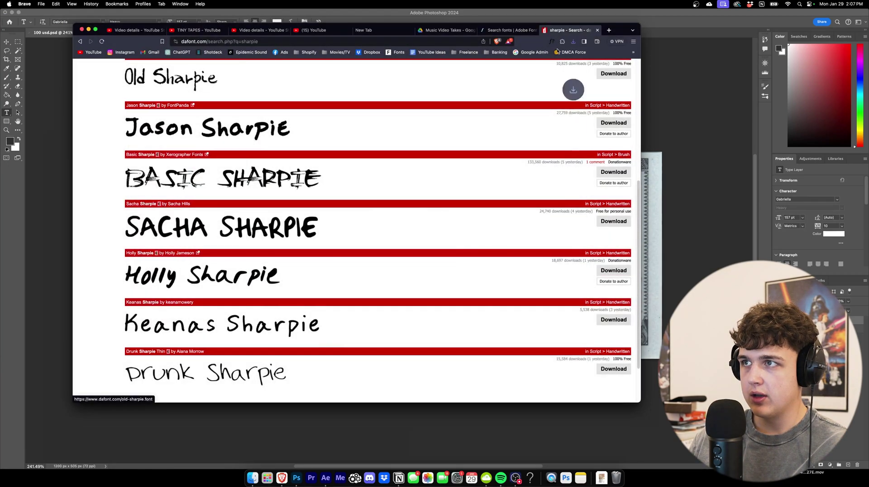
pyautogui.click(574, 41)
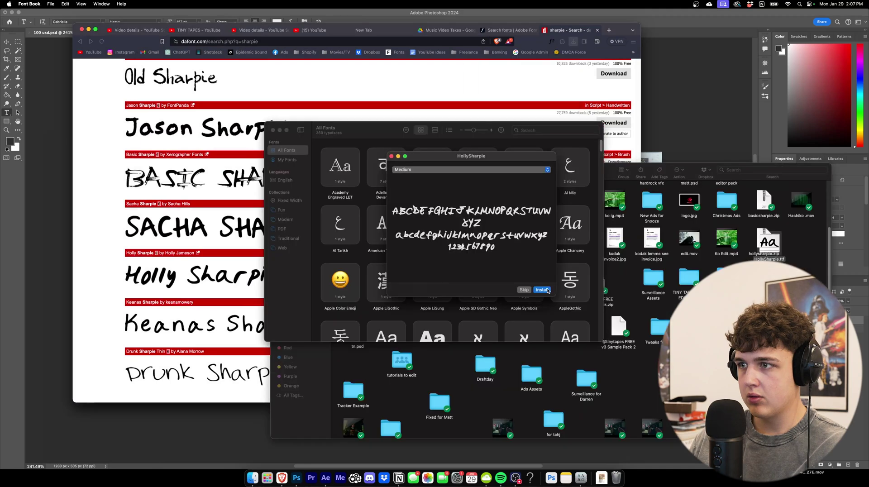
pyautogui.click(543, 292)
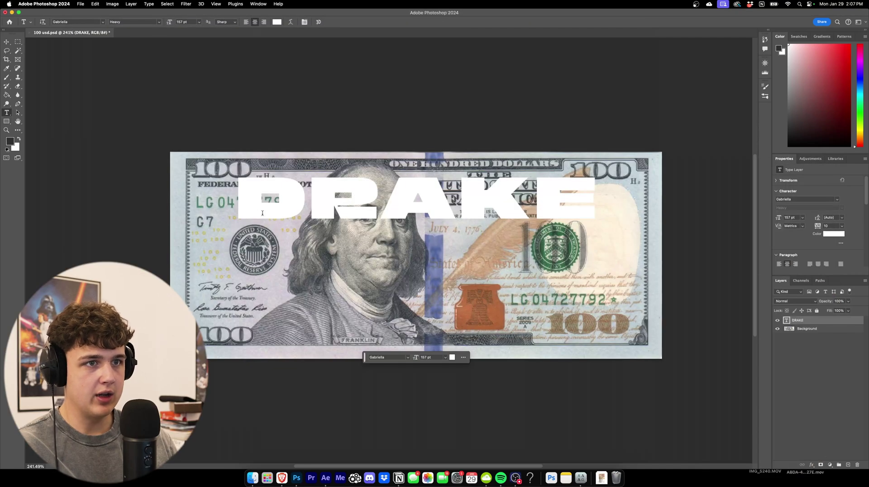
# Change the DRAKE text to the HollySharpie font.
pyautogui.moveTo(262, 213); pyautogui.dragTo(684, 203)
pyautogui.click(103, 22)
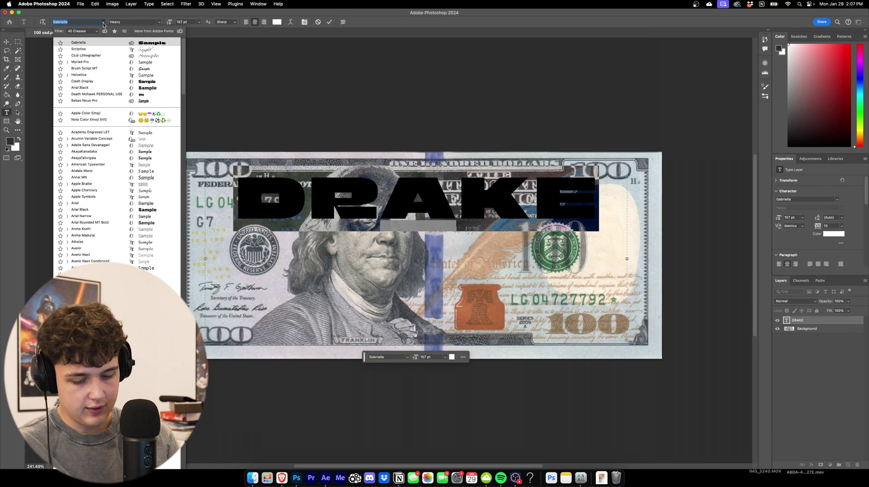
pyautogui.write('holly')
pyautogui.click(116, 43)
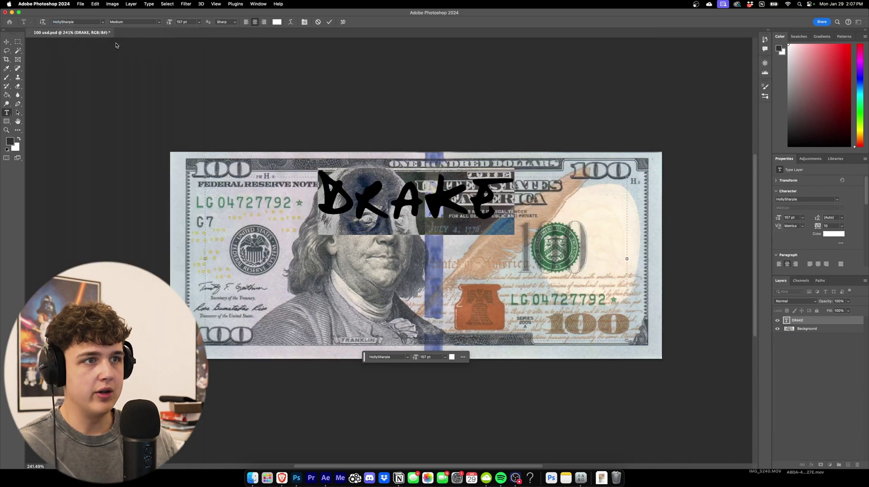
pyautogui.click(10, 42)
# Scale DRAKE to about 238%, tilt it about -2.56° and shift it right and down.
pyautogui.press('super+t')
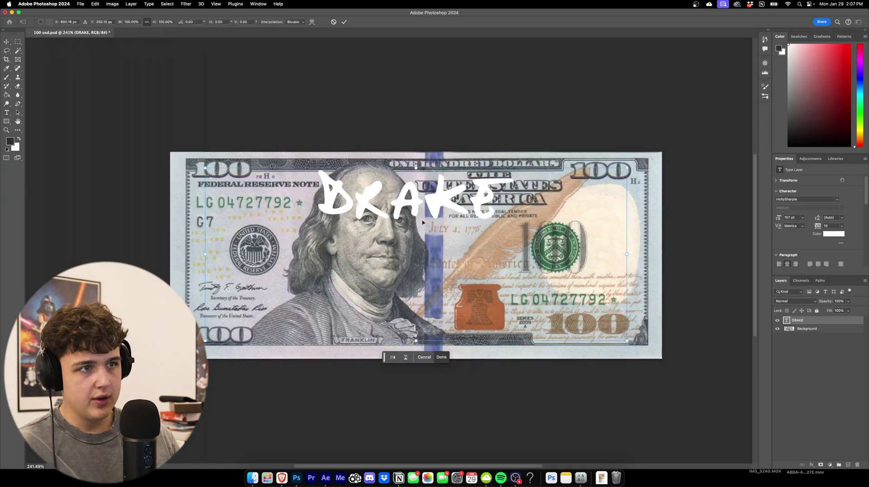
pyautogui.scroll(-3, 434, 232)
pyautogui.moveTo(426, 290); pyautogui.dragTo(477, 361)
pyautogui.moveTo(505, 170); pyautogui.dragTo(498, 169)
pyautogui.moveTo(501, 207); pyautogui.dragTo(509, 213)
pyautogui.press('Return')
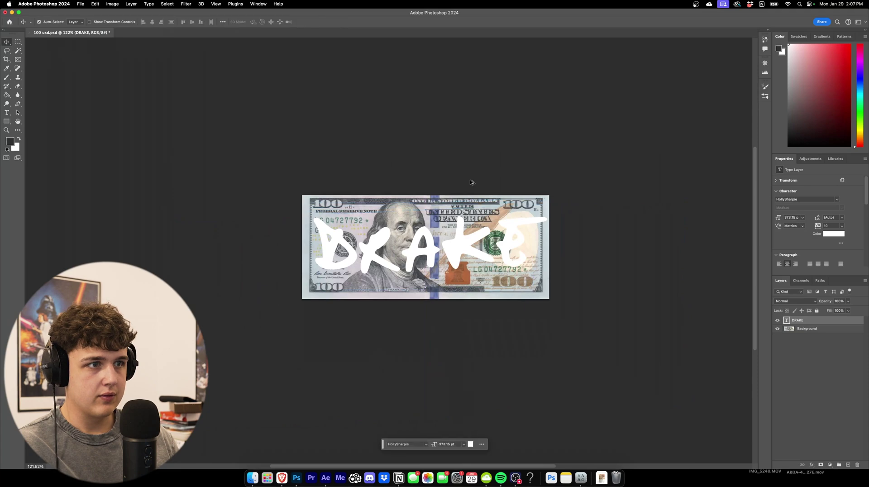
pyautogui.scroll(5, 454, 159)
# Colour the DRAKE lettering pure red.
pyautogui.click(6, 112)
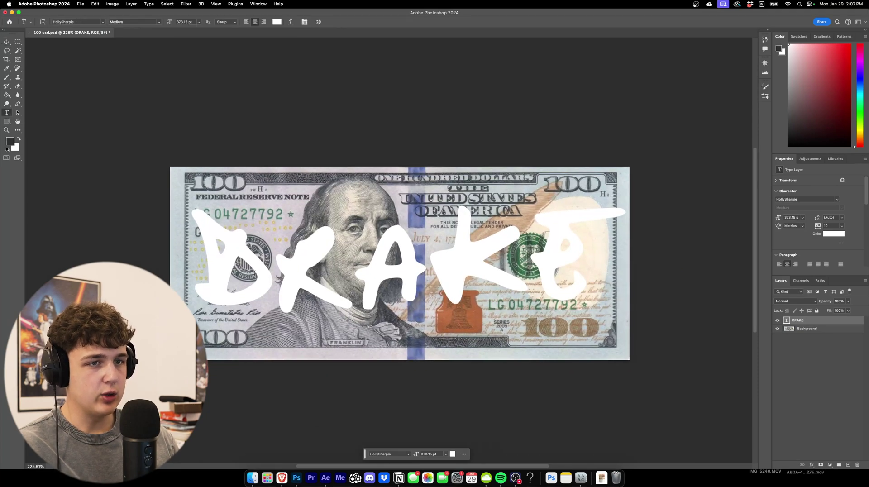
pyautogui.press('Return')
pyautogui.click(277, 22)
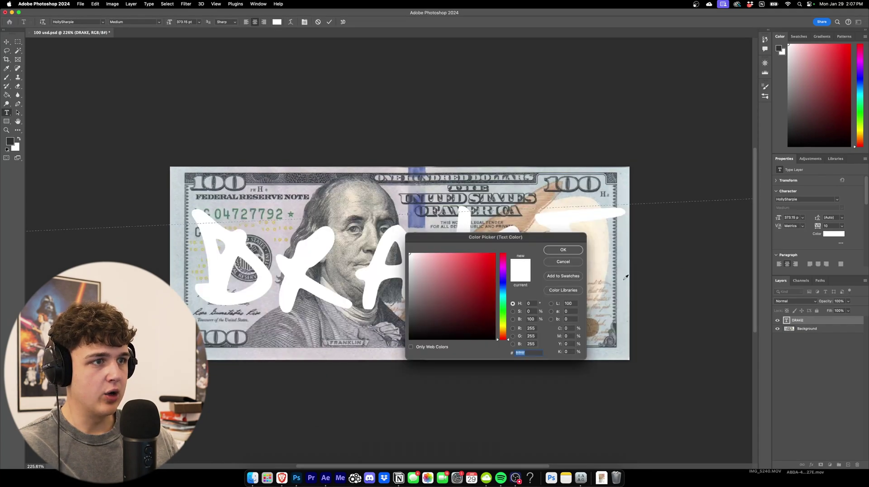
pyautogui.moveTo(467, 294); pyautogui.dragTo(495, 253)
pyautogui.click(563, 250)
pyautogui.click(6, 41)
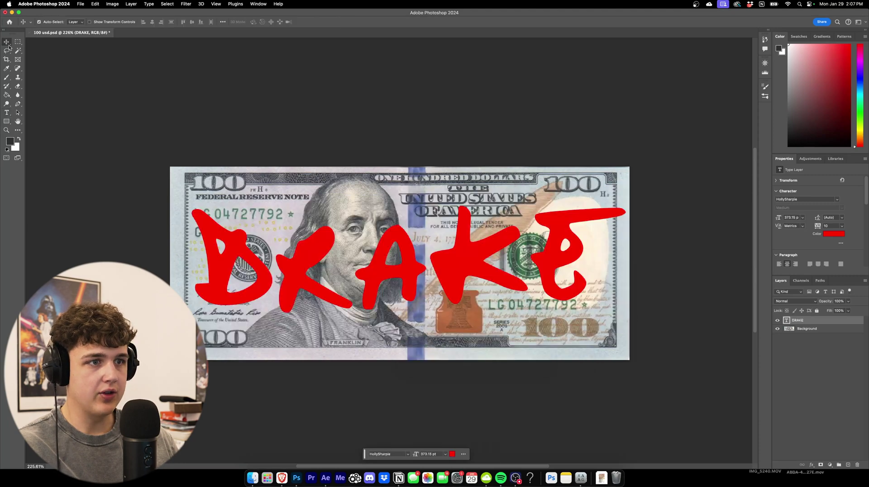
# Set the DRAKE layer's blend mode to Linear Burn.
pyautogui.scroll(-1, 329, 229)
pyautogui.scroll(1, 329, 229)
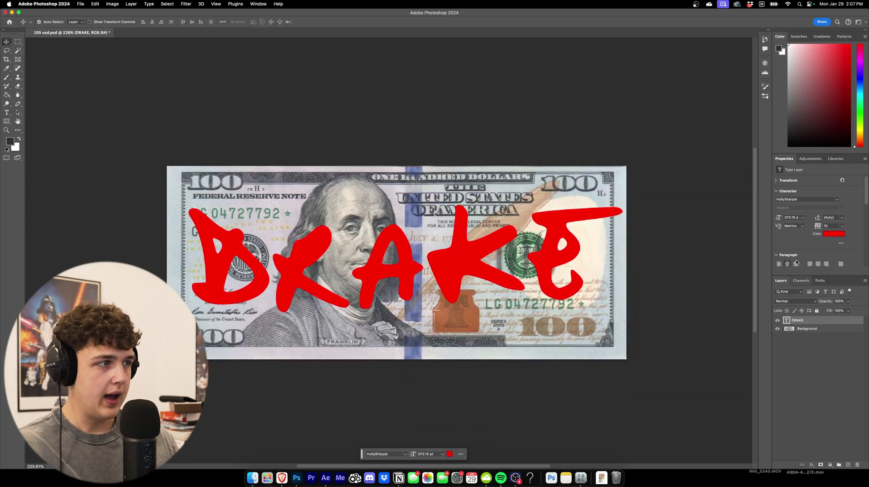
pyautogui.click(793, 301)
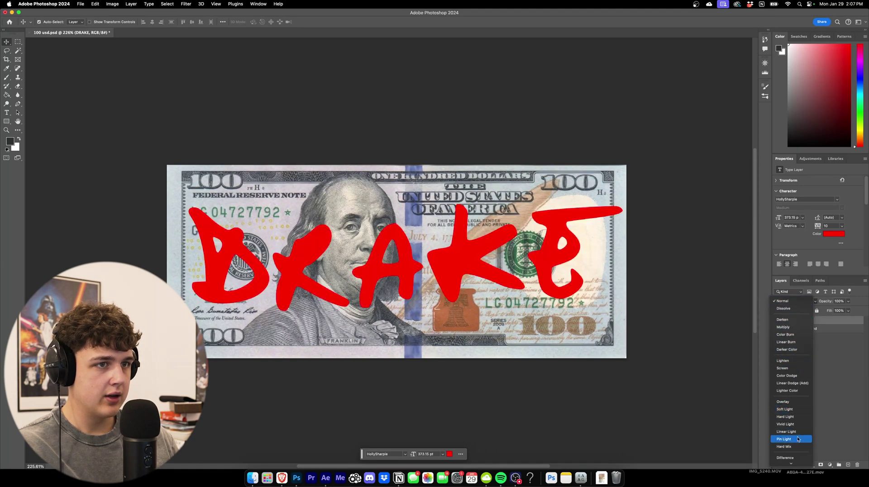
pyautogui.click(793, 343)
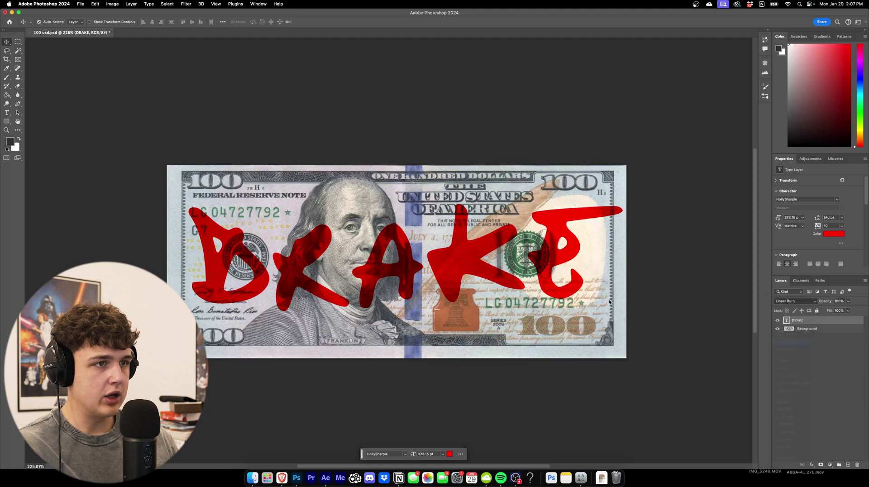
pyautogui.scroll(2, 601, 312)
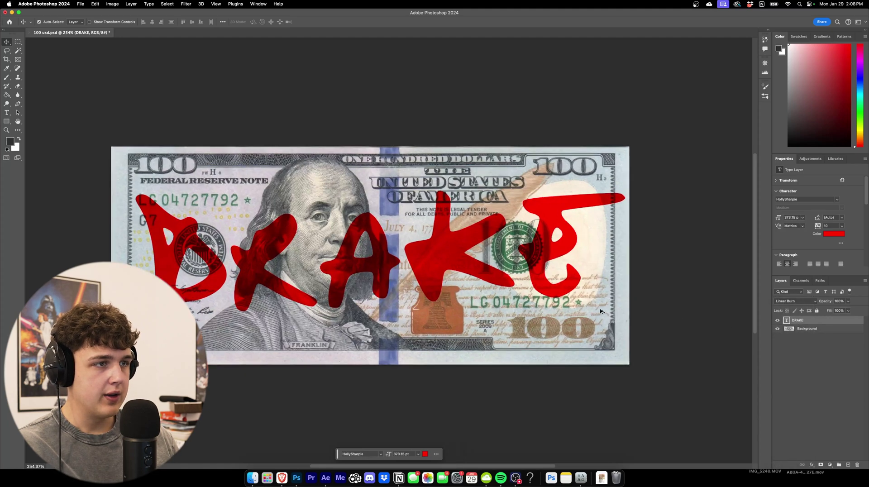
# Search Google Images for 'spray paint textures' in a new browser tab.
pyautogui.click(278, 479)
pyautogui.click(609, 30)
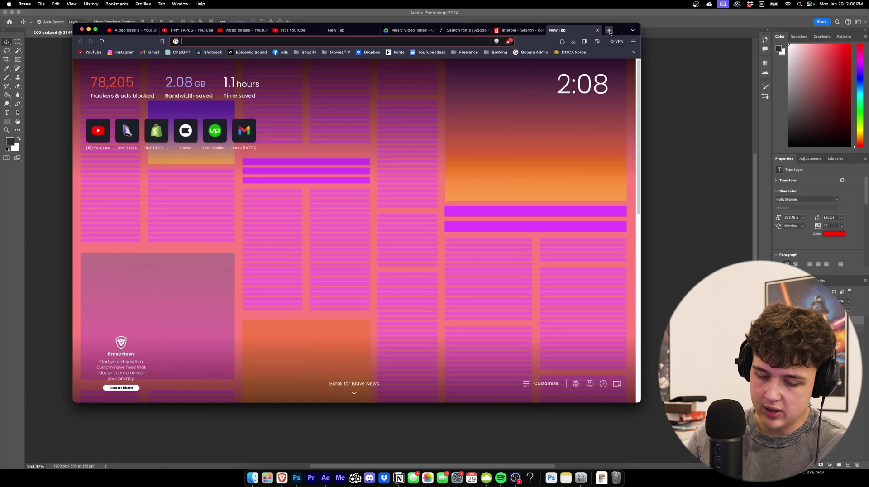
pyautogui.write('spray')
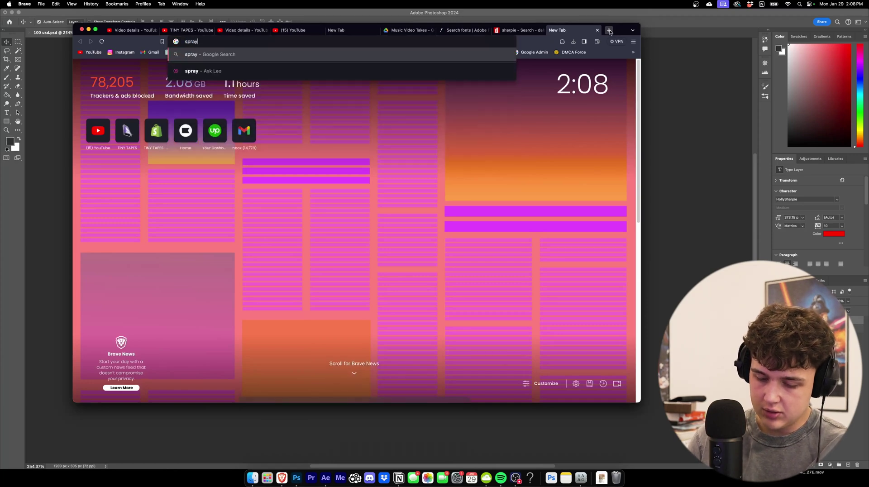
pyautogui.write(' paint textures')
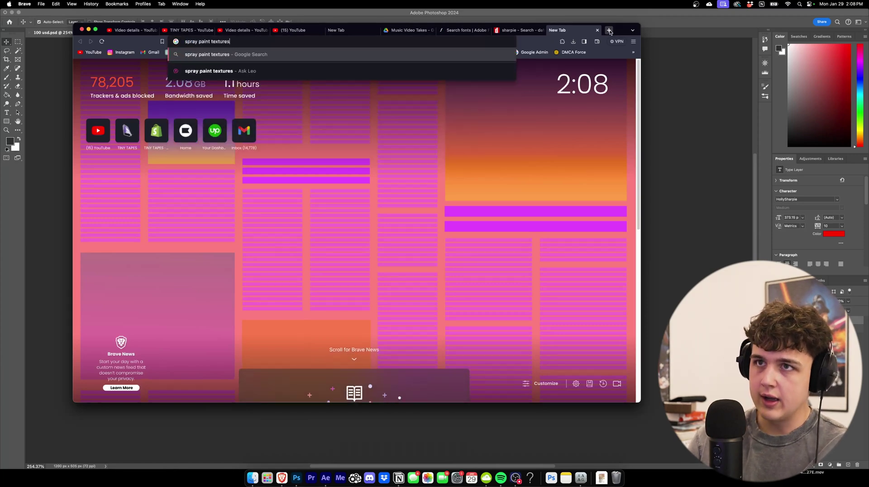
pyautogui.press('Return')
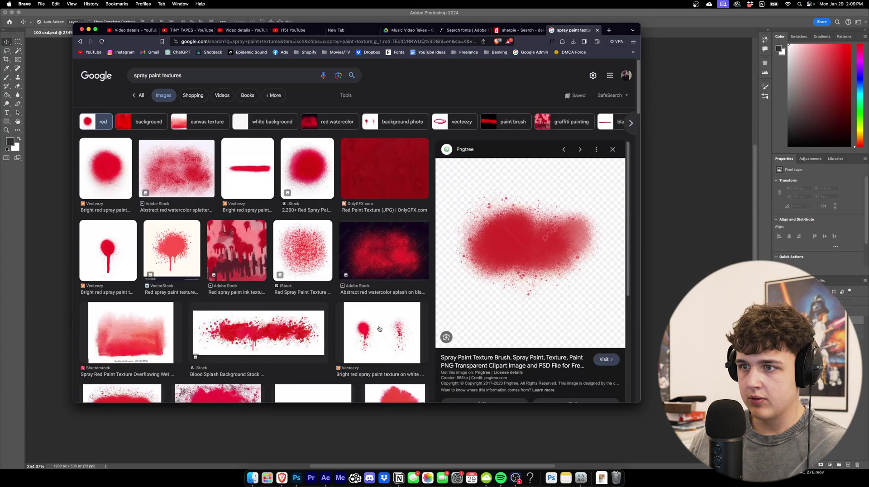
# Copy the Vecteezy red spray paint splatter image.
pyautogui.click(380, 329)
pyautogui.rightClick(543, 272)
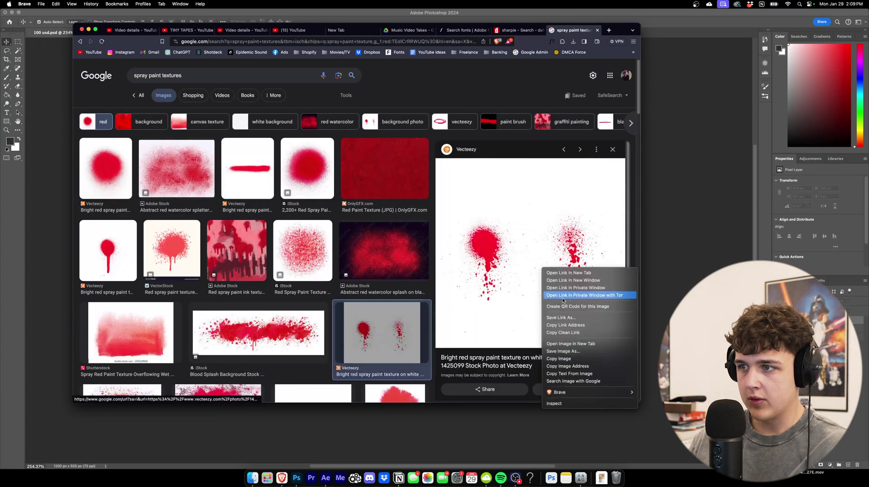
pyautogui.click(569, 357)
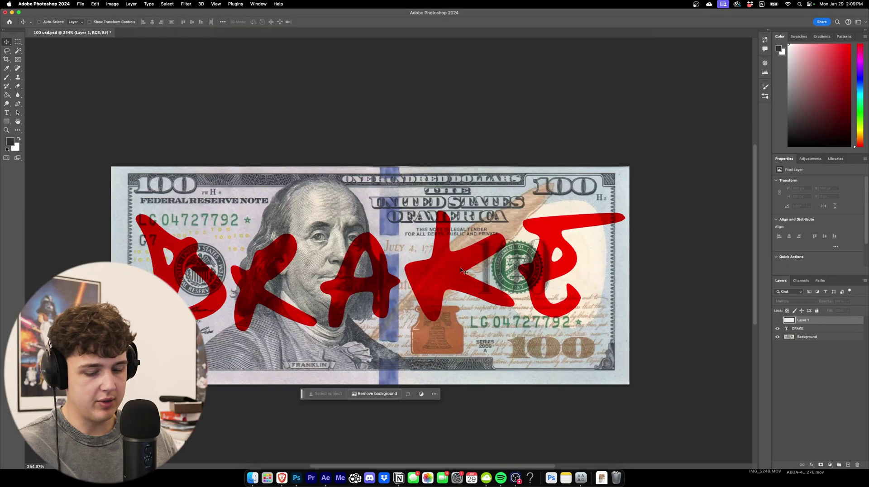
# Paste the splatter as a new layer, shrink it to about 45% and centre it over the bill.
pyautogui.press('super+v')
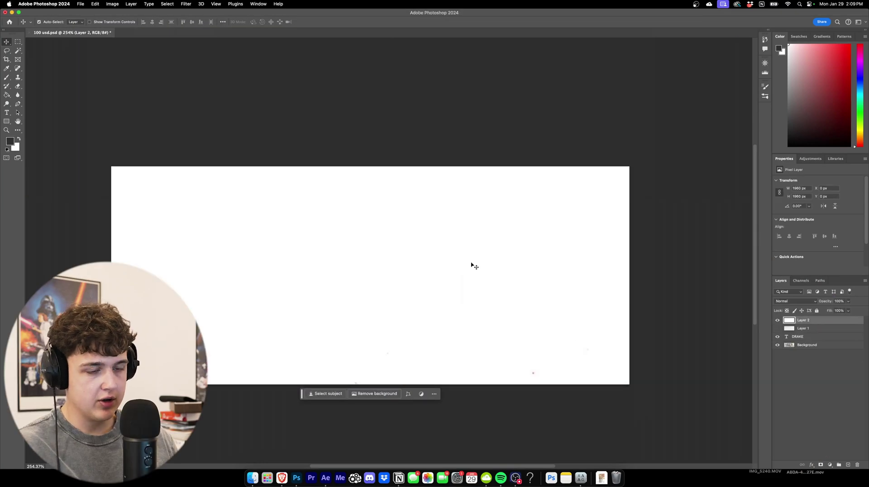
pyautogui.press('super+t')
pyautogui.scroll(-5, 310, 237)
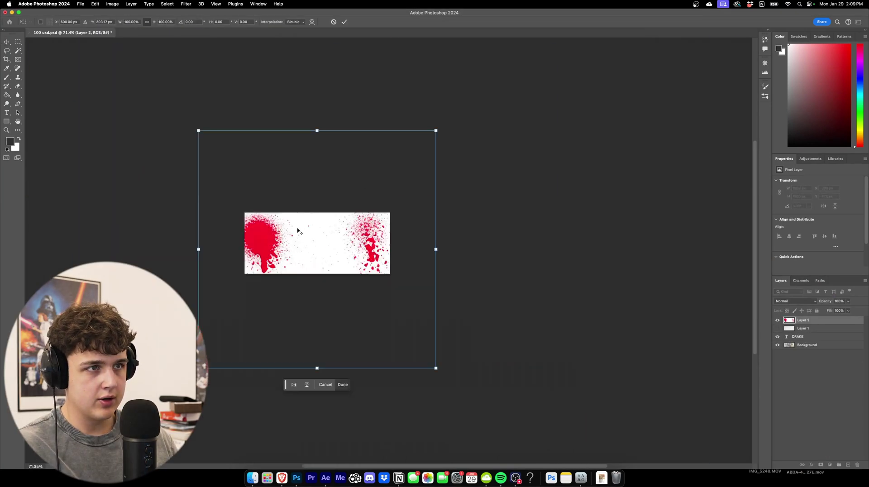
pyautogui.moveTo(333, 129); pyautogui.dragTo(332, 234)
pyautogui.moveTo(336, 264); pyautogui.dragTo(334, 197)
pyautogui.moveTo(315, 302); pyautogui.dragTo(316, 275)
pyautogui.moveTo(326, 261); pyautogui.dragTo(326, 278)
pyautogui.click(10, 43)
# Set the splatter layer's blend mode to Multiply.
pyautogui.scroll(10, 338, 231)
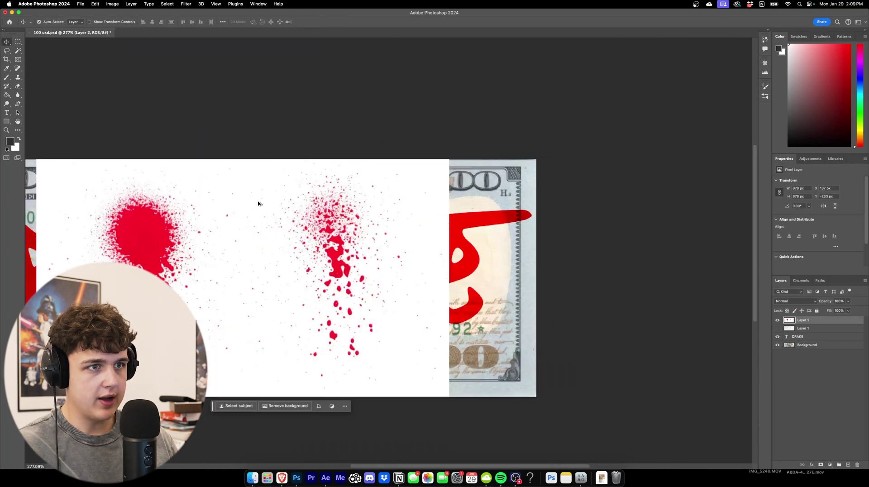
pyautogui.hscroll(-5, 332, 229)
pyautogui.click(790, 301)
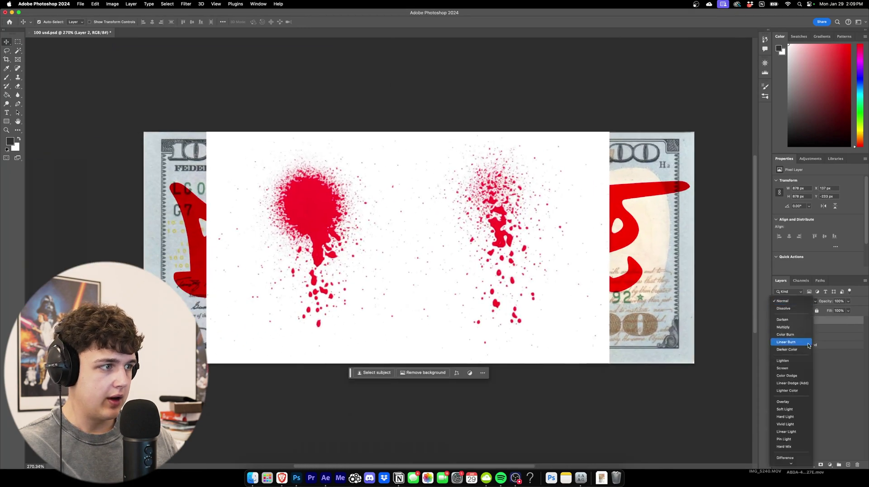
pyautogui.click(797, 328)
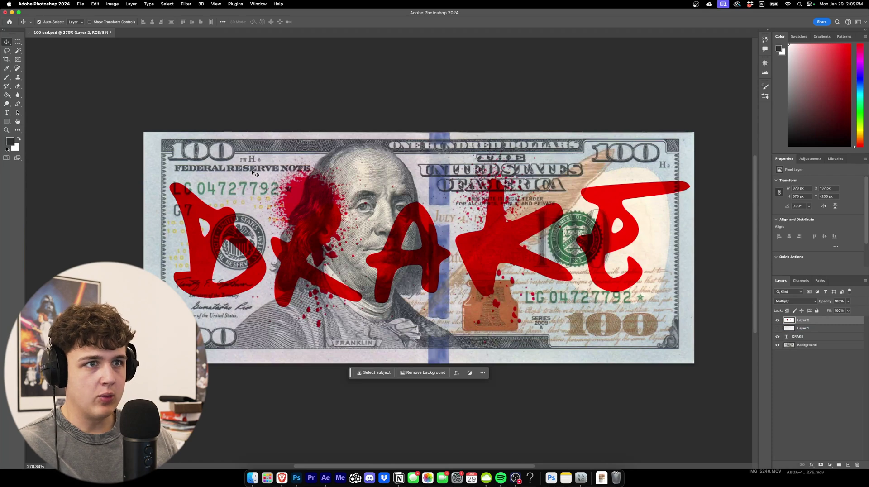
# Copy the left half of the splatter to Layer 3 and delete that area from Layer 2.
pyautogui.moveTo(190, 121); pyautogui.dragTo(425, 364)
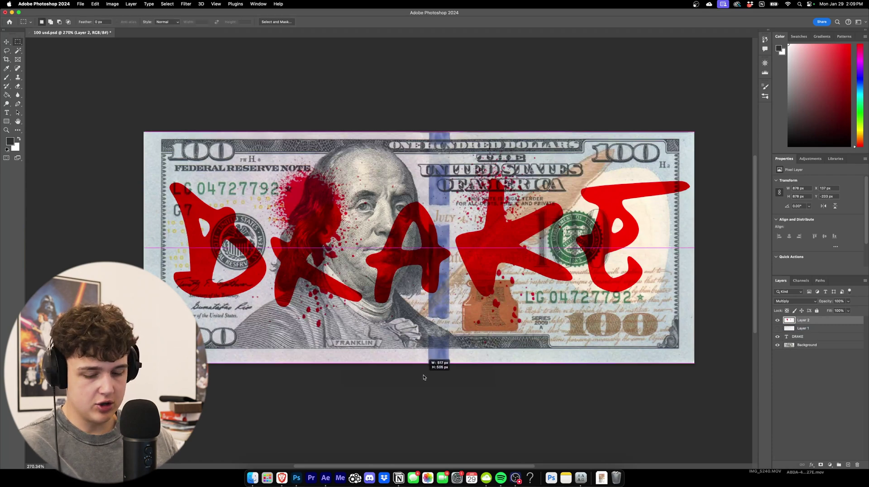
pyautogui.hotkey('ctrl', 'j')
pyautogui.click(825, 329)
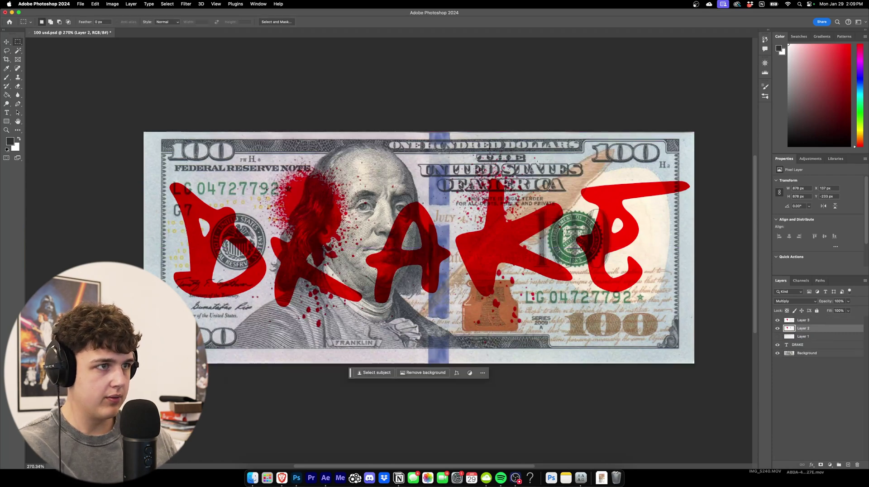
pyautogui.moveTo(219, 121); pyautogui.dragTo(413, 456)
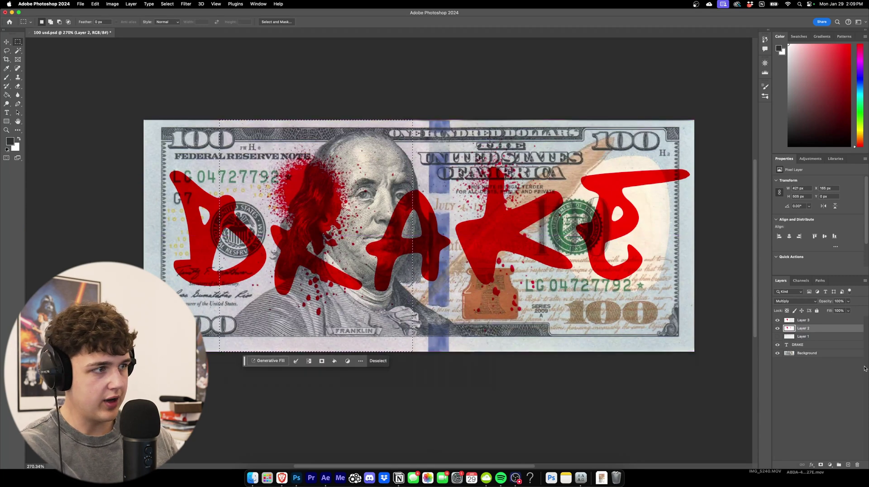
pyautogui.press('Delete')
# Hide the bill background to inspect each splatter layer alone, then deselect.
pyautogui.click(778, 353)
pyautogui.click(777, 329)
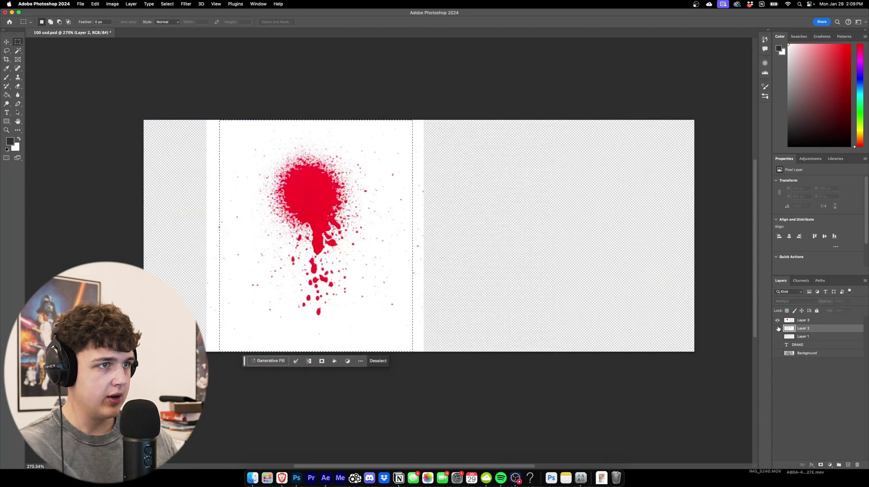
pyautogui.click(778, 329)
pyautogui.click(776, 320)
pyautogui.click(778, 320)
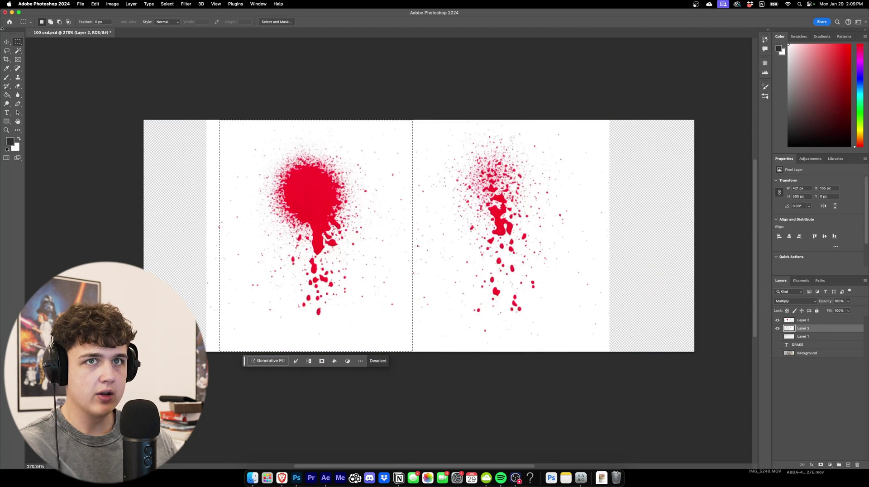
pyautogui.hotkey('ctrl', 'd')
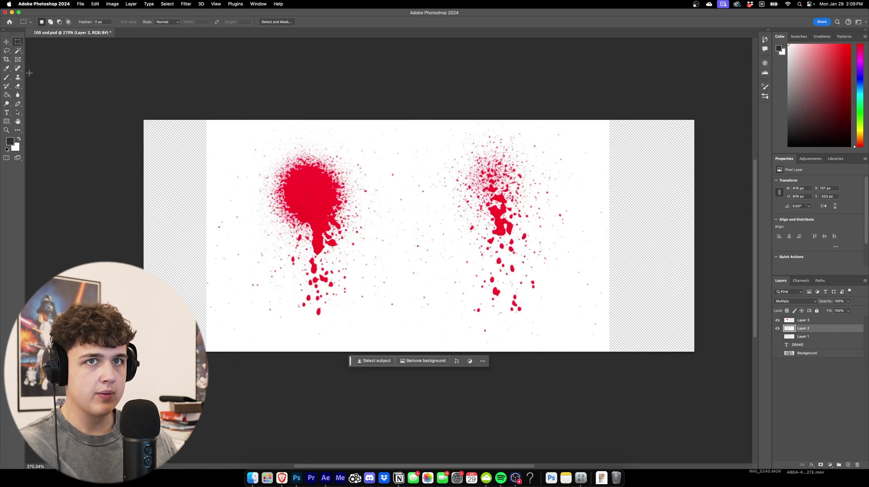
# Compare the splatter and speckle layers, then show the $100 bill background again.
pyautogui.click(778, 329)
pyautogui.click(778, 320)
pyautogui.click(777, 321)
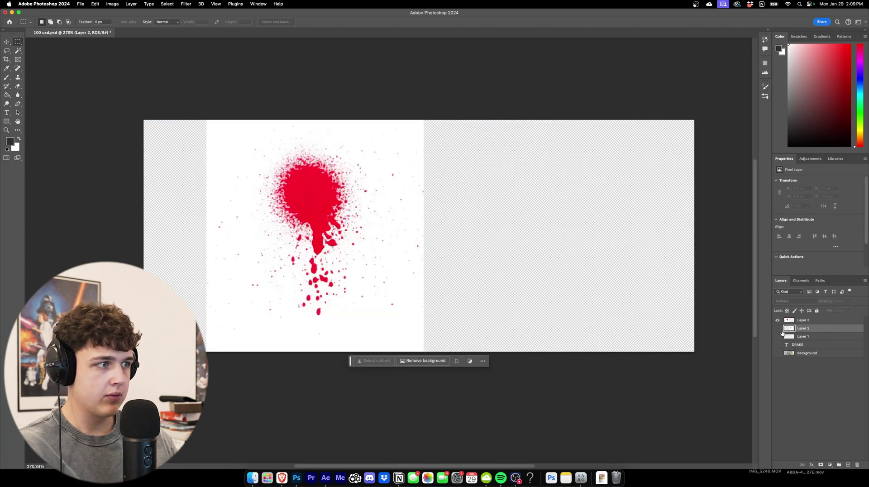
pyautogui.click(777, 328)
pyautogui.click(779, 338)
pyautogui.click(779, 338)
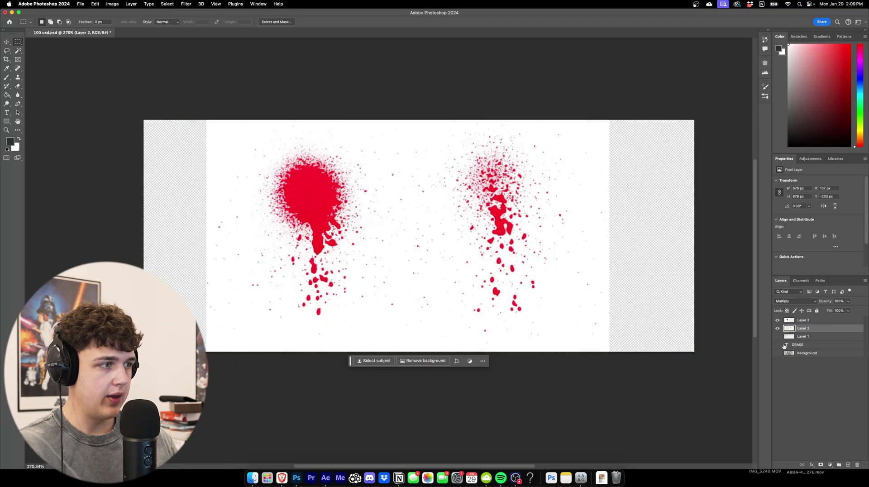
pyautogui.click(778, 353)
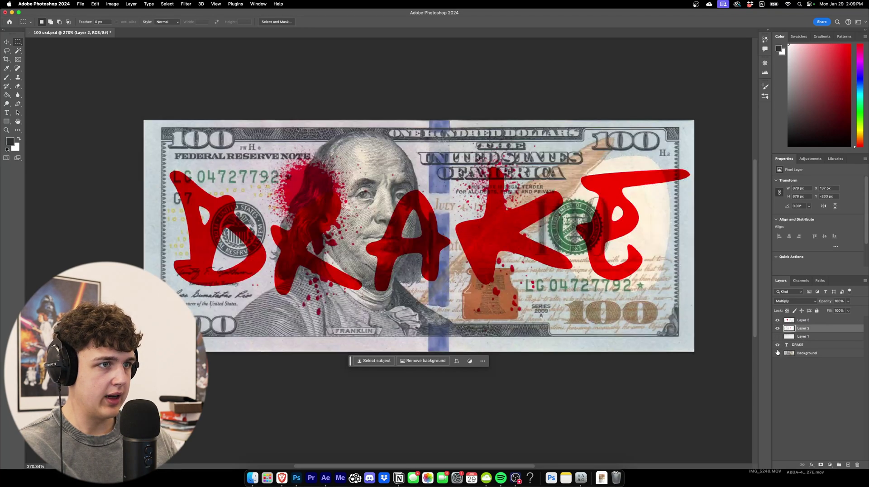
# Shrink the left splatter (Layer 3) and place it at the bill's lower-left.
pyautogui.click(816, 322)
pyautogui.press('super+t')
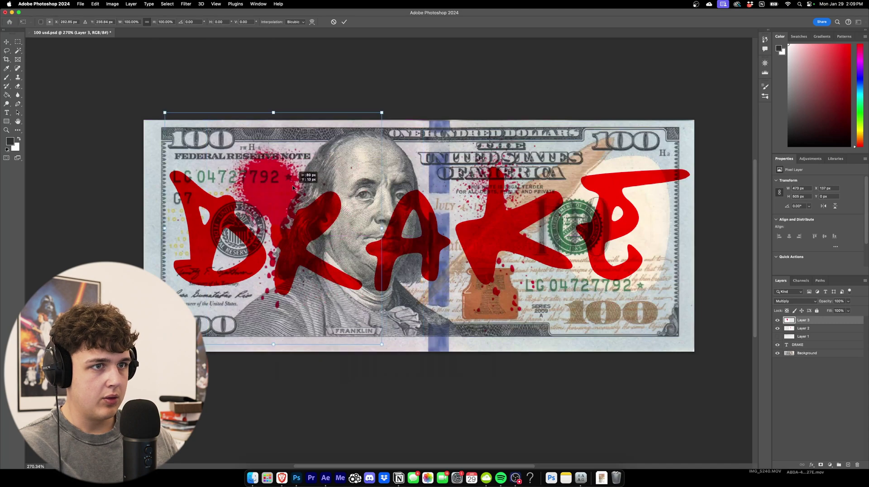
pyautogui.moveTo(335, 349); pyautogui.dragTo(288, 169)
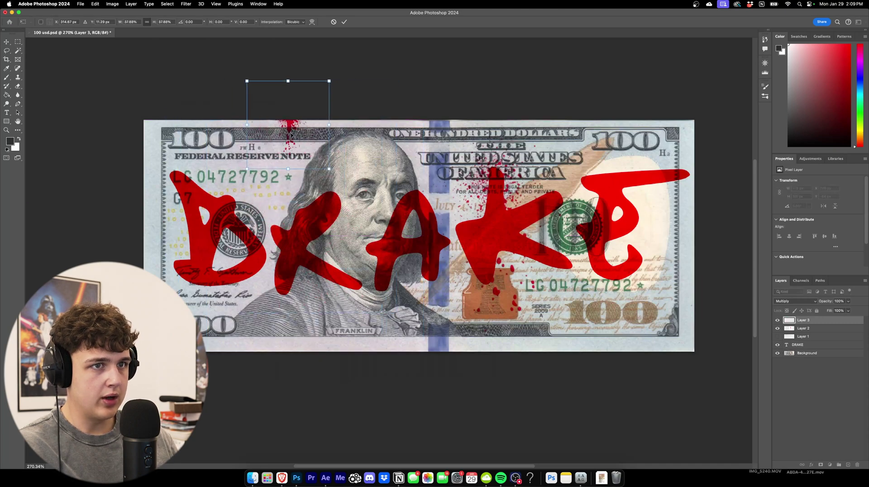
pyautogui.moveTo(292, 132); pyautogui.dragTo(189, 297)
pyautogui.press('Return')
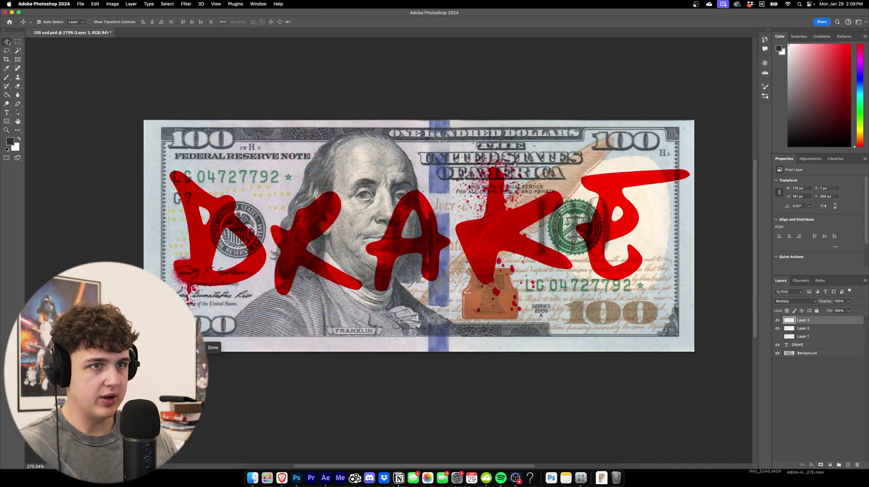
# Shrink the right splatter to about 71%, rotate it about 11° and move it down-right.
pyautogui.click(803, 328)
pyautogui.press('super+t')
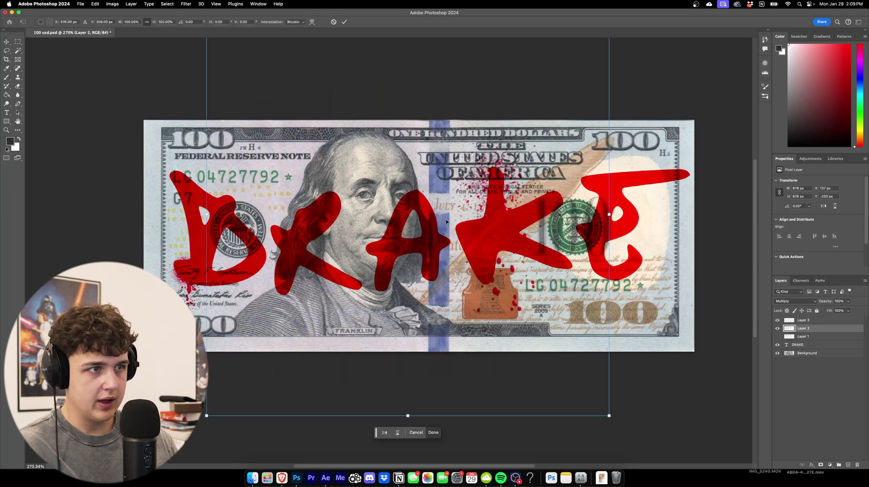
pyautogui.moveTo(463, 219)
pyautogui.mouseDown()
pyautogui.moveTo(462, 169)
pyautogui.moveTo(464, 228)
pyautogui.mouseUp()
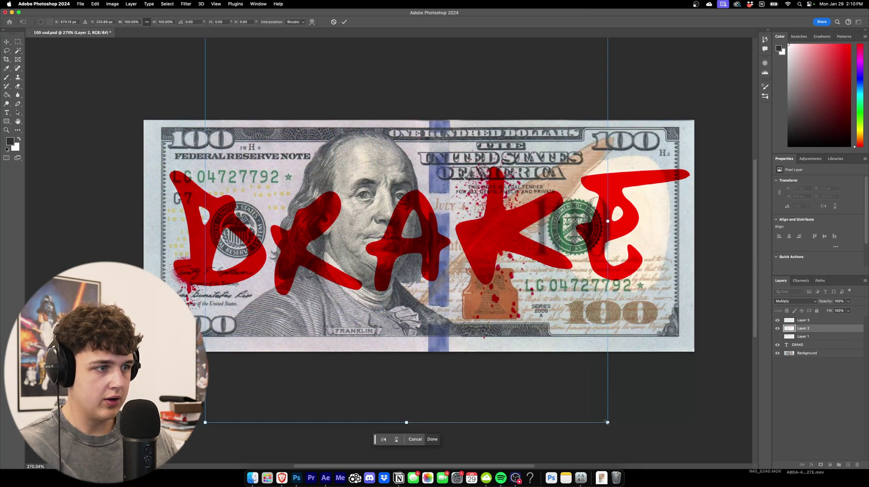
pyautogui.moveTo(607, 423); pyautogui.dragTo(454, 346)
pyautogui.moveTo(455, 347); pyautogui.dragTo(417, 362)
pyautogui.moveTo(370, 276); pyautogui.dragTo(447, 320)
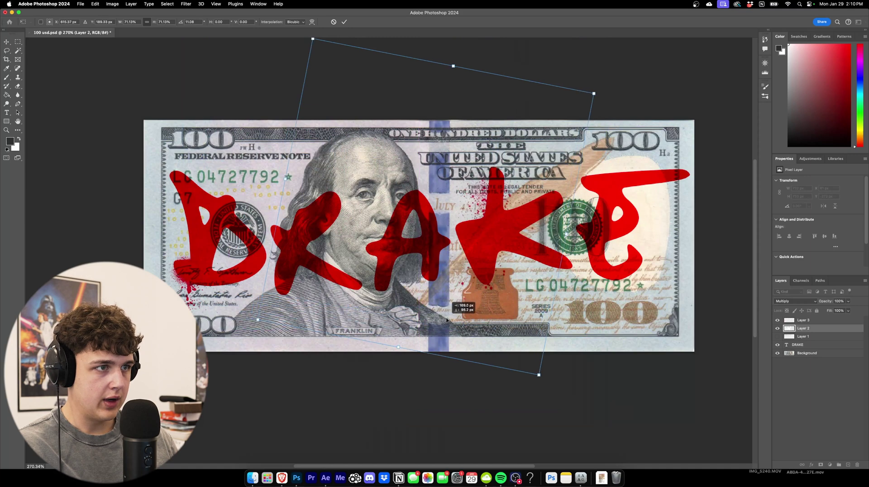
pyautogui.click(7, 43)
# Duplicate the right splatter, rotate the copy to about 83° and place it over the E.
pyautogui.press('super+j')
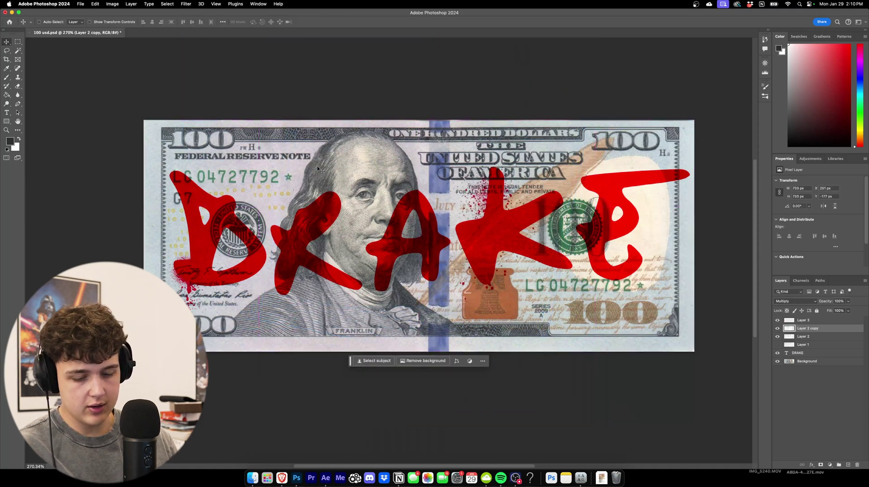
pyautogui.press('super+t')
pyautogui.moveTo(544, 214); pyautogui.dragTo(666, 187)
pyautogui.moveTo(726, 149); pyautogui.dragTo(580, 369)
pyautogui.moveTo(554, 327); pyautogui.dragTo(670, 246)
pyautogui.moveTo(676, 279); pyautogui.dragTo(689, 271)
pyautogui.moveTo(661, 238); pyautogui.dragTo(661, 219)
pyautogui.moveTo(660, 220); pyautogui.dragTo(661, 231)
pyautogui.press('Return')
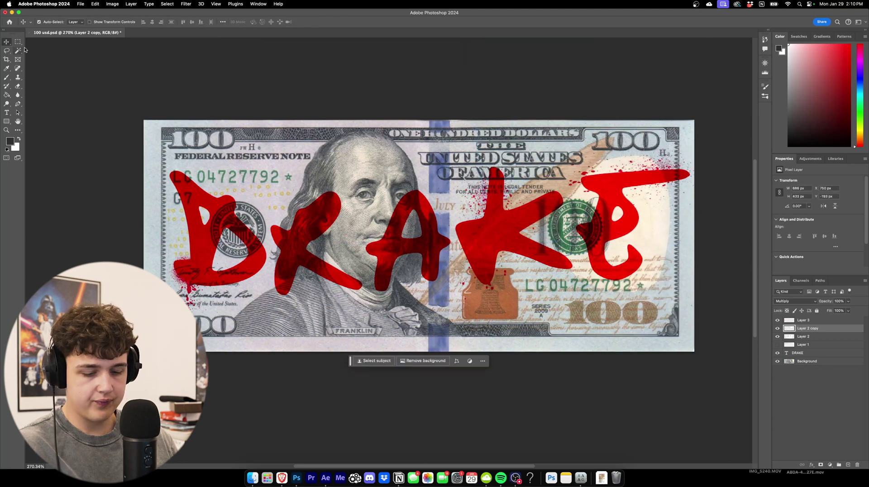
# Duplicate the copy again and rotate it about 30° counter-clockwise.
pyautogui.press('super+j')
pyautogui.press('super+t')
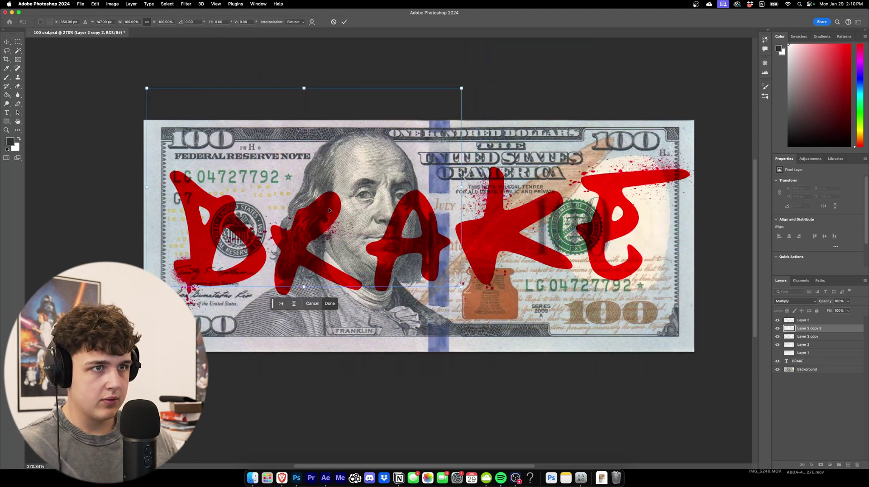
pyautogui.moveTo(507, 192); pyautogui.dragTo(440, 113)
pyautogui.moveTo(400, 154)
pyautogui.mouseDown()
pyautogui.moveTo(392, 144)
pyautogui.moveTo(398, 148)
pyautogui.mouseUp()
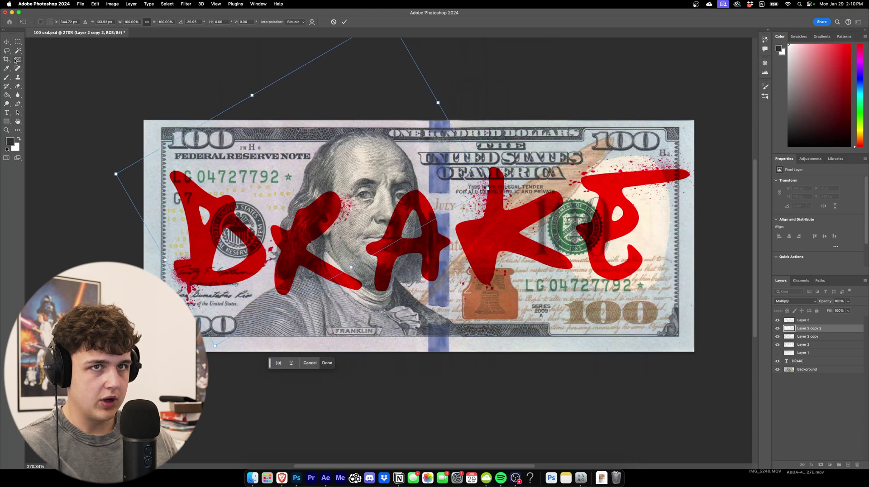
pyautogui.press('Return')
# Check the right splatter's visibility, then place a copy of the small splatter on Franklin's face.
pyautogui.click(804, 344)
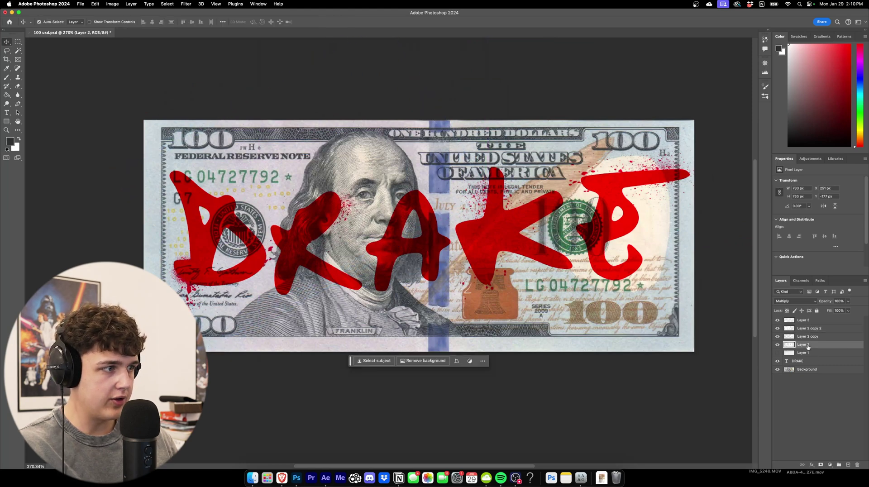
pyautogui.click(778, 345)
pyautogui.click(778, 345)
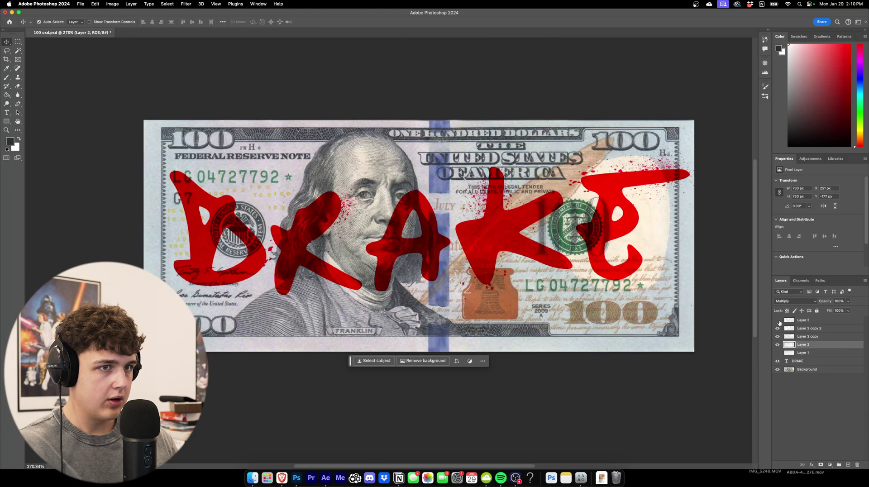
pyautogui.click(803, 321)
pyautogui.press('super+j')
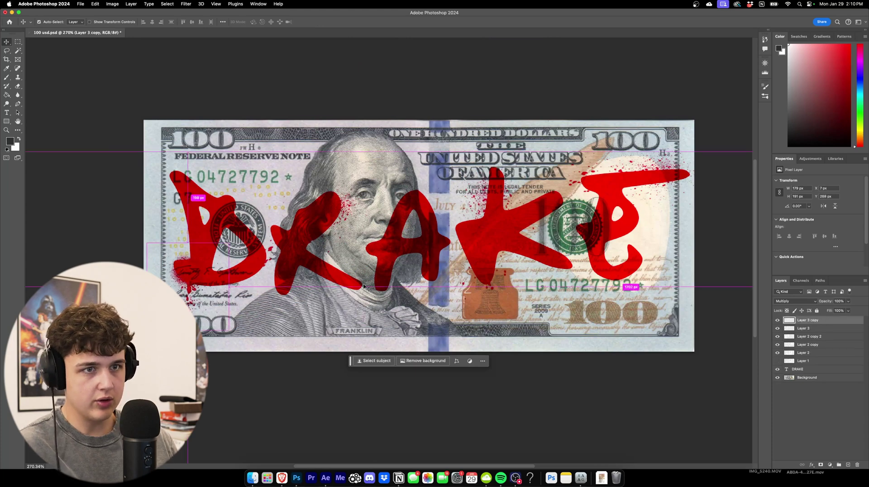
pyautogui.press('super+t')
pyautogui.moveTo(195, 272); pyautogui.dragTo(339, 207)
pyautogui.click(9, 41)
# Add another small splatter copy on the K, tilted slightly.
pyautogui.press('super+j')
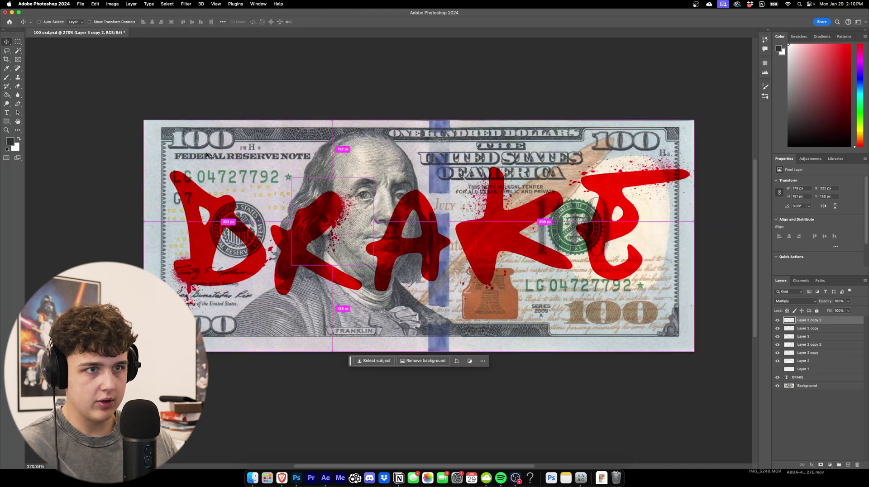
pyautogui.press('super+t')
pyautogui.moveTo(326, 237); pyautogui.dragTo(462, 258)
pyautogui.moveTo(530, 246); pyautogui.dragTo(531, 248)
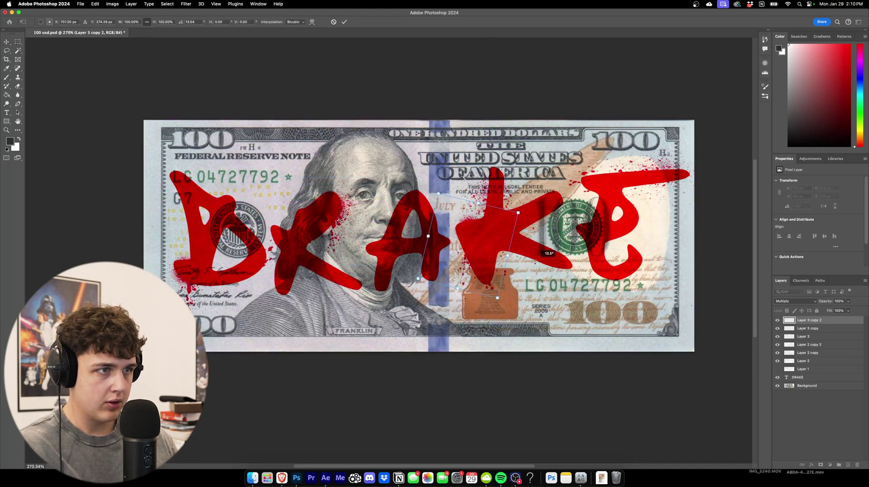
pyautogui.press('Return')
# Add a third narrowed splatter copy near the E.
pyautogui.press('super+j')
pyautogui.press('super+t')
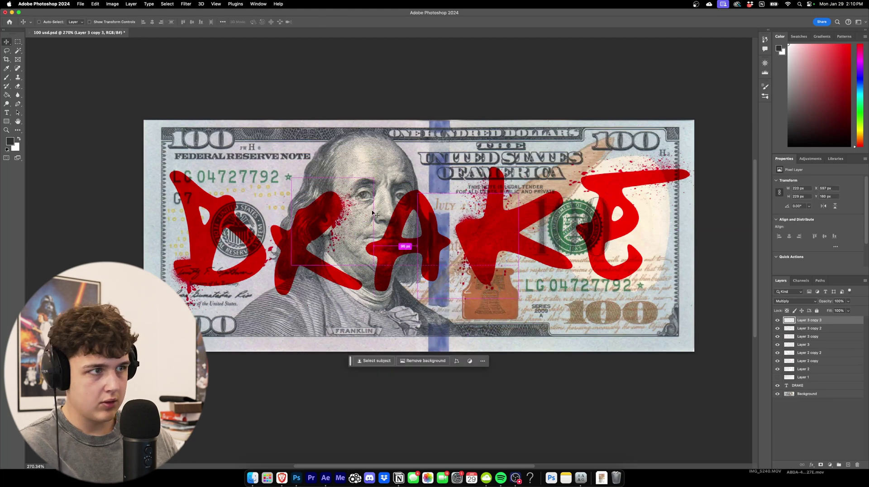
pyautogui.moveTo(475, 223); pyautogui.dragTo(667, 271)
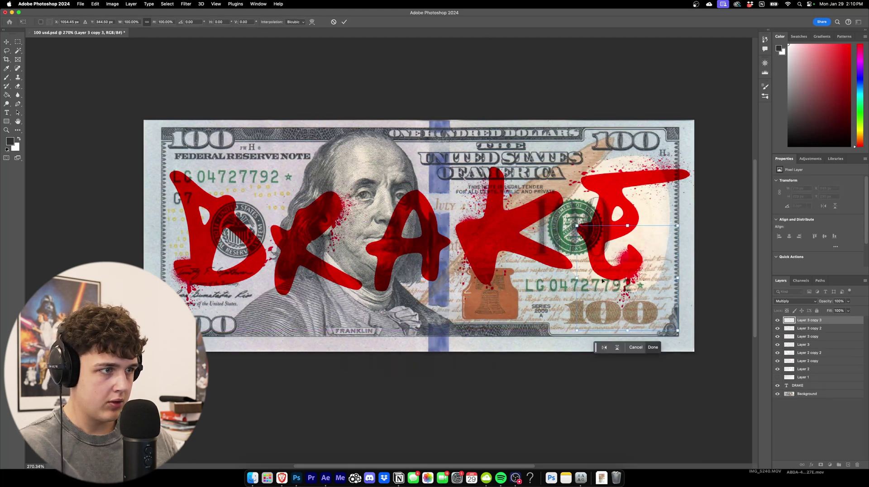
pyautogui.moveTo(579, 280); pyautogui.dragTo(631, 273)
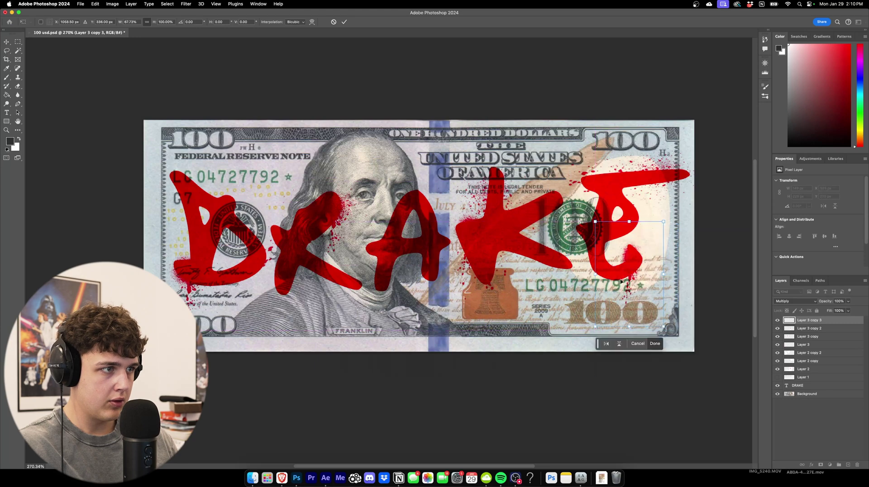
pyautogui.press('Return')
pyautogui.scroll(-3, 334, 199)
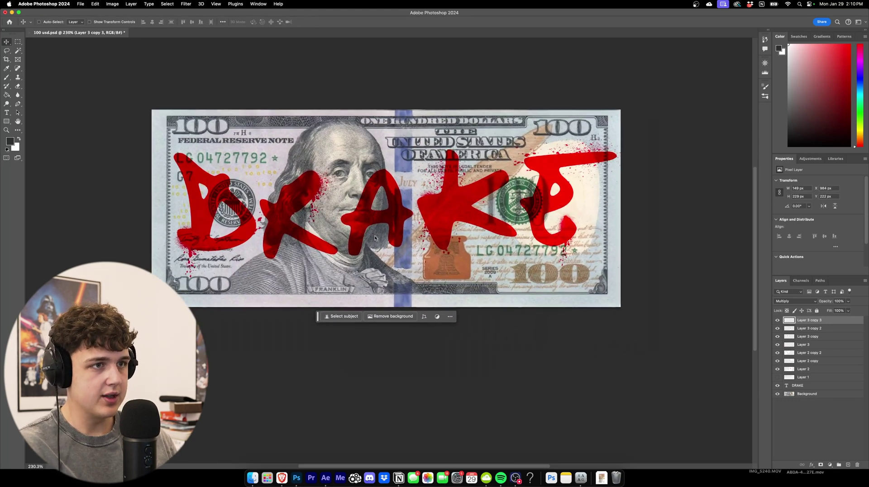
# Save the bill as a JPEG named Drake, accepting the default JPEG options.
pyautogui.press('super+shift+s')
pyautogui.click(425, 288)
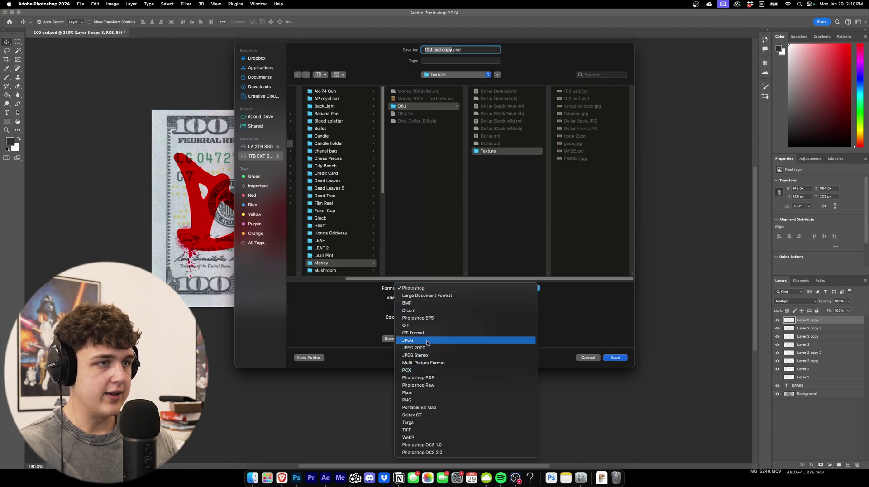
pyautogui.click(427, 340)
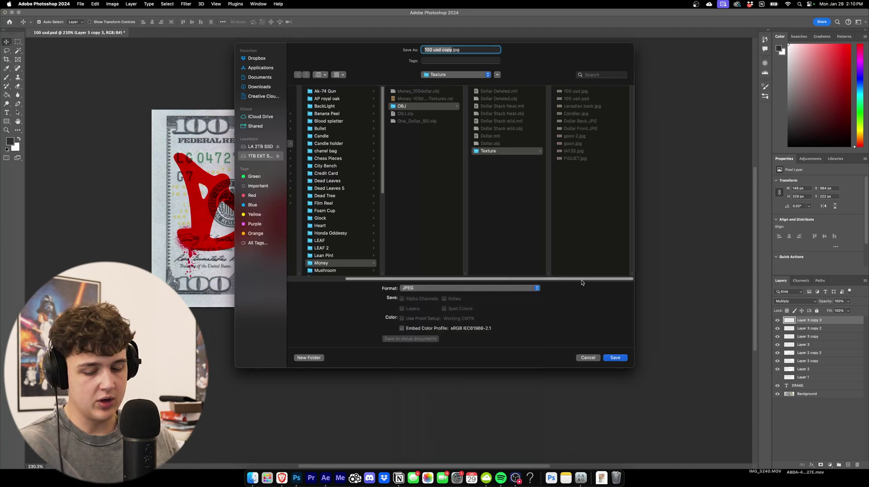
pyautogui.write('Drake')
pyautogui.click(620, 359)
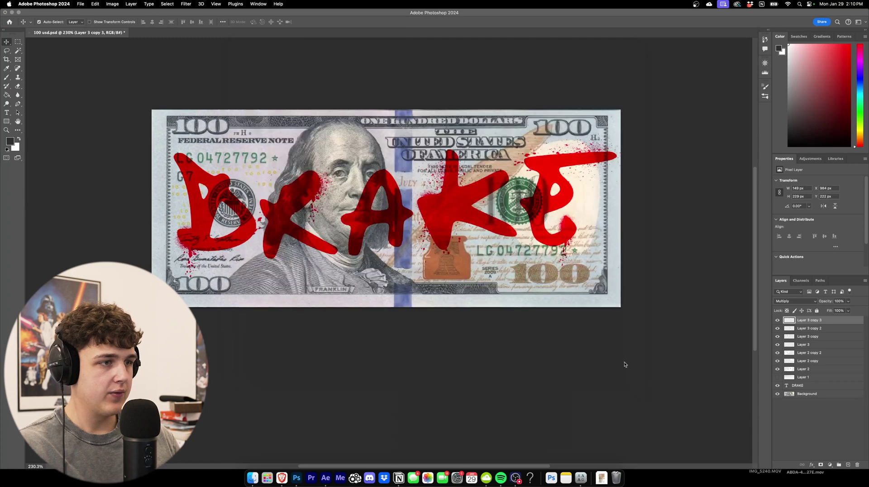
pyautogui.click(283, 113)
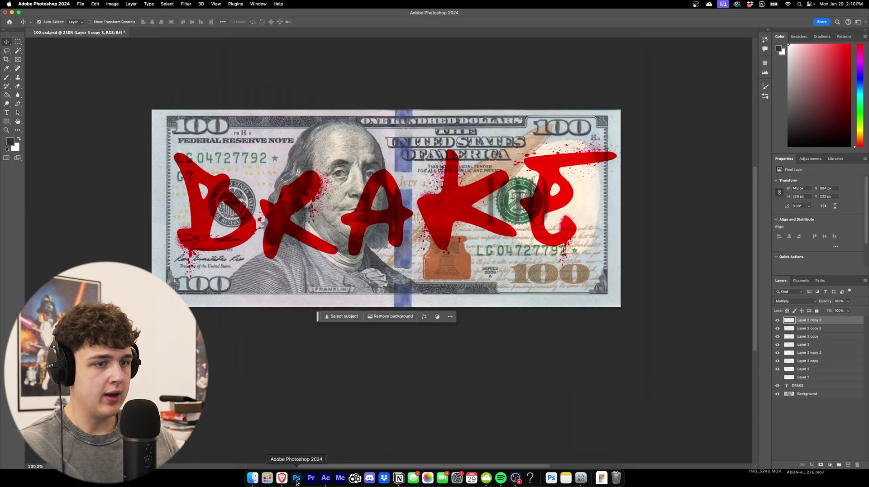
# Load drake.jpg as the bill's Diffuse texture in Element 3D's Scene Setup, then close it.
pyautogui.click(326, 478)
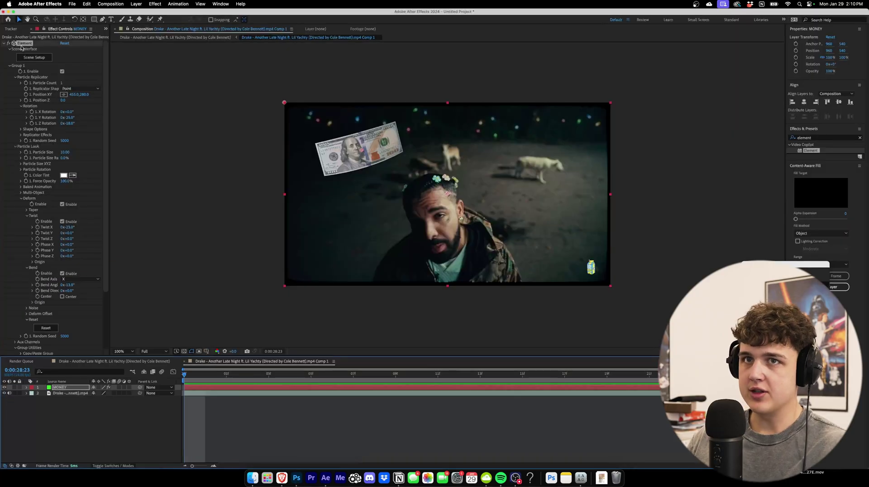
pyautogui.click(34, 57)
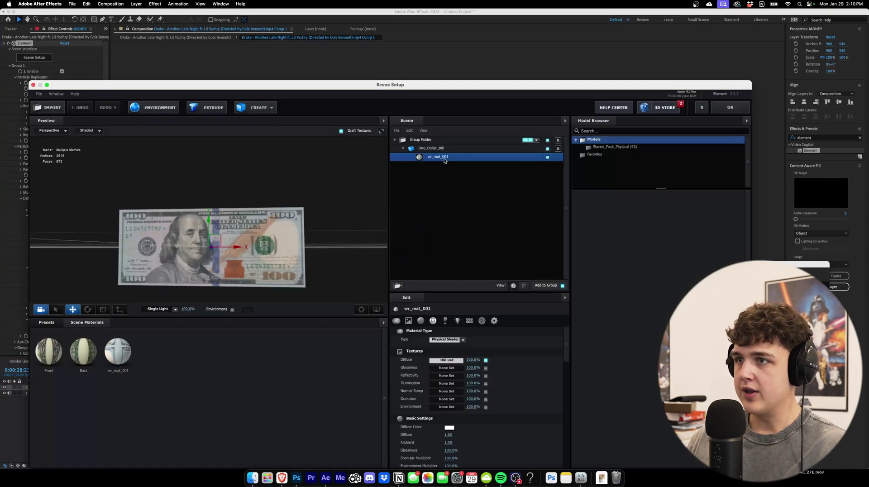
pyautogui.click(447, 360)
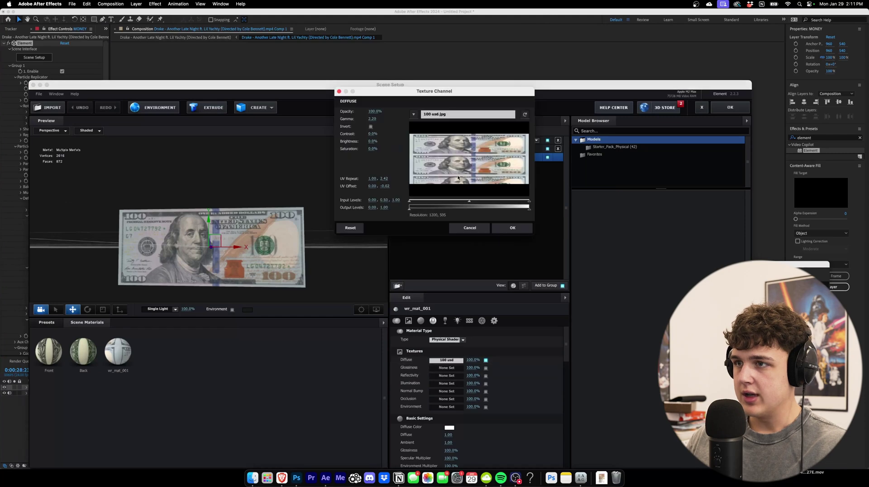
pyautogui.click(438, 116)
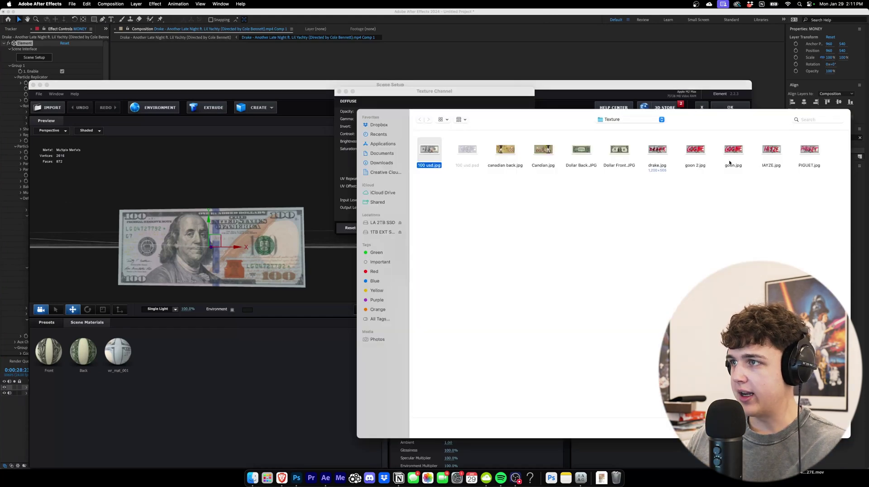
pyautogui.doubleClick(658, 150)
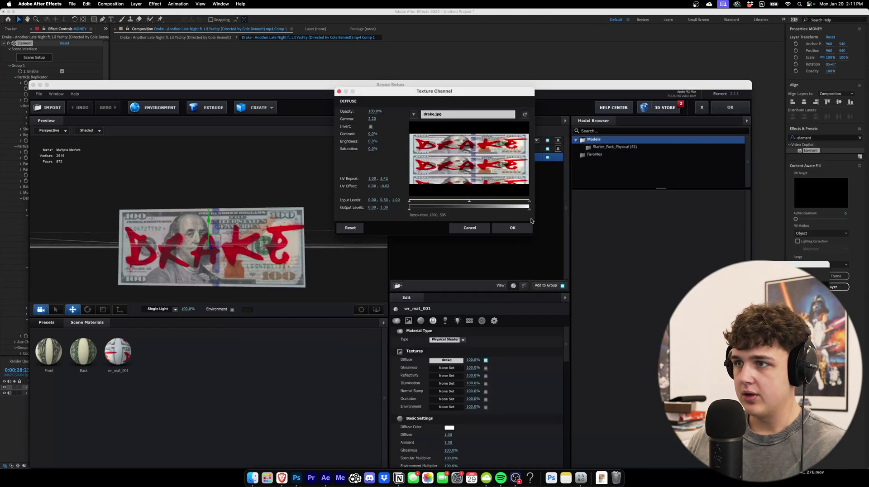
pyautogui.click(528, 229)
pyautogui.click(726, 108)
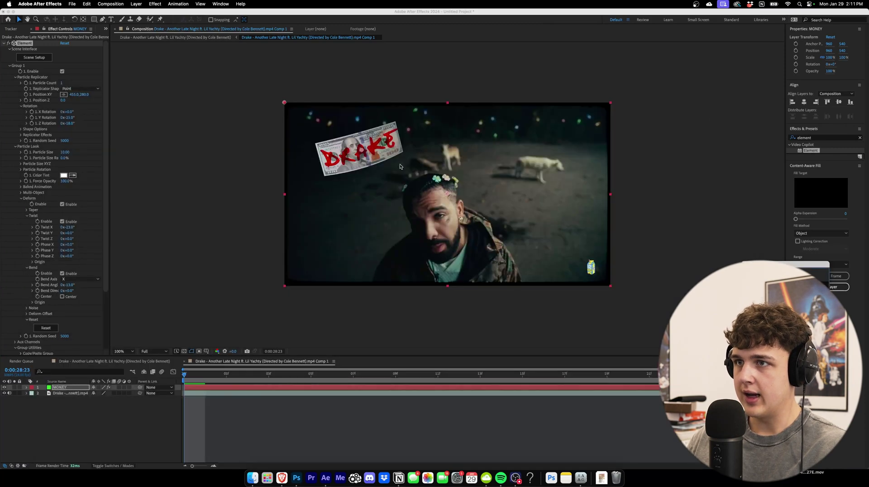
pyautogui.scroll(1, 385, 163)
pyautogui.moveTo(275, 109); pyautogui.dragTo(356, 171)
pyautogui.press('.')
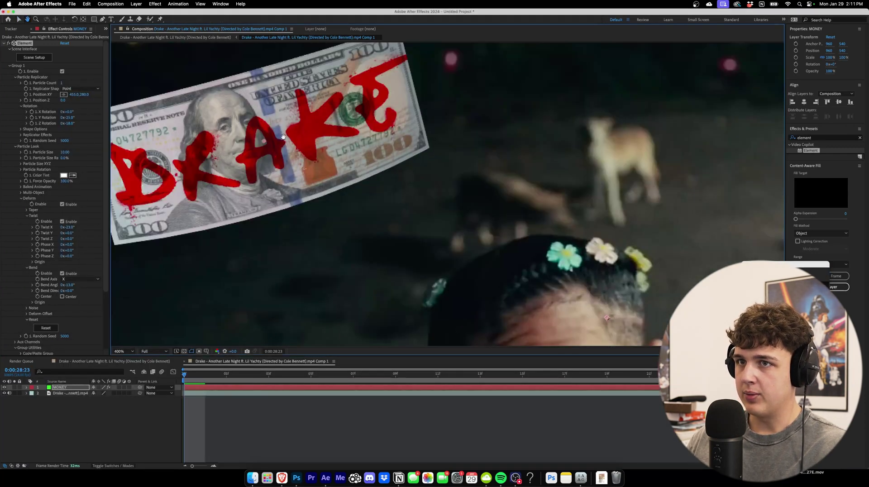
pyautogui.press('space')
pyautogui.press(',')
pyautogui.press(',')
pyautogui.press('space')
pyautogui.moveTo(501, 203); pyautogui.dragTo(487, 190)
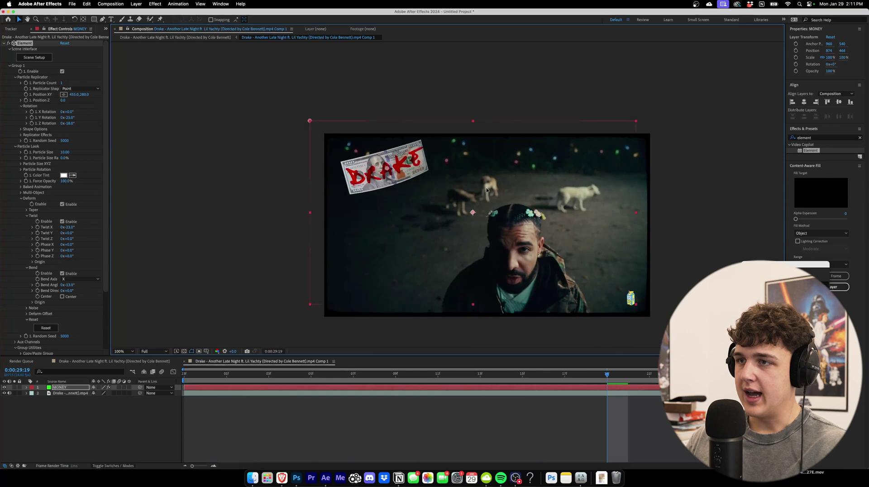
pyautogui.press('super+z')
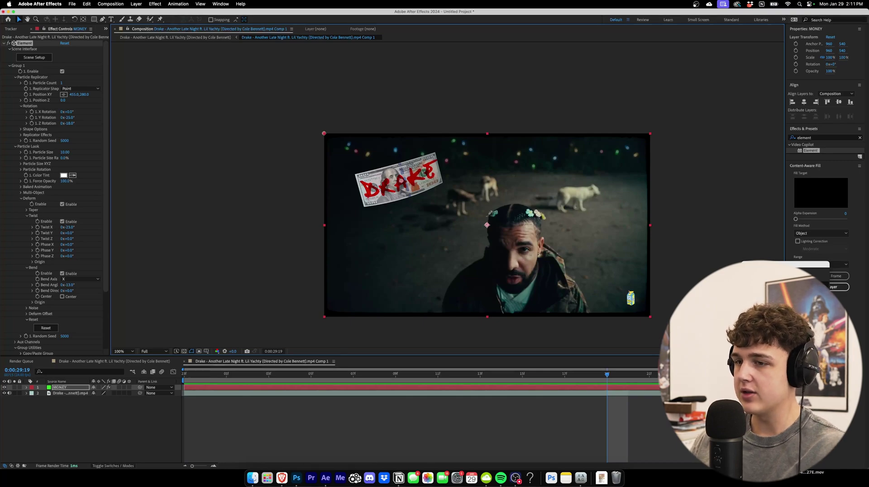
# Watch the first reference music video full screen, pausing on the flying bill shot.
pyautogui.click(282, 478)
pyautogui.click(471, 303)
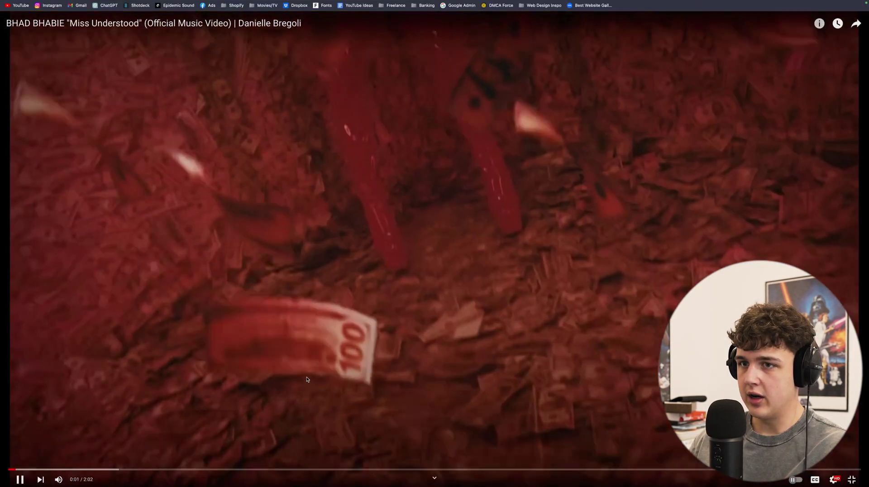
pyautogui.press('space')
pyautogui.press('space')
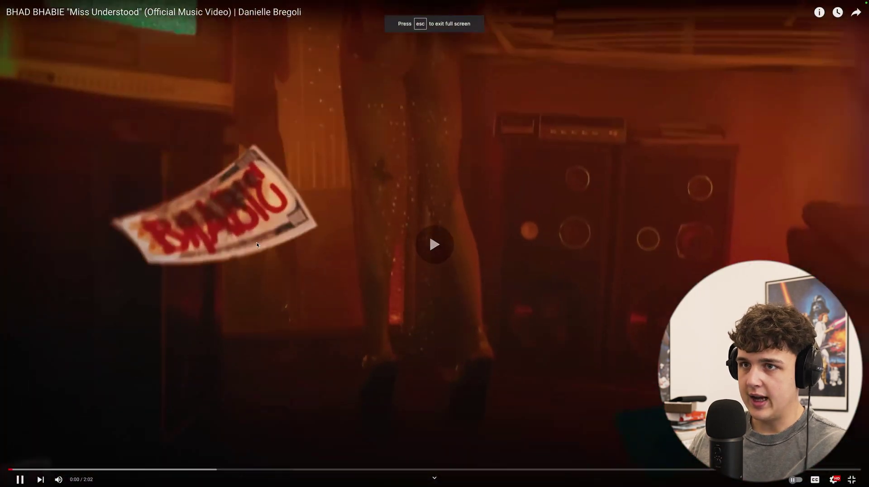
pyautogui.press('space')
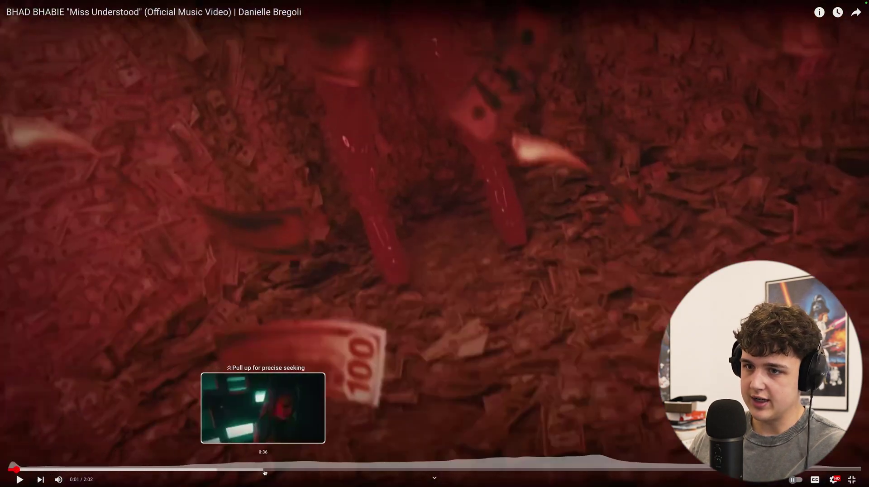
pyautogui.press('space')
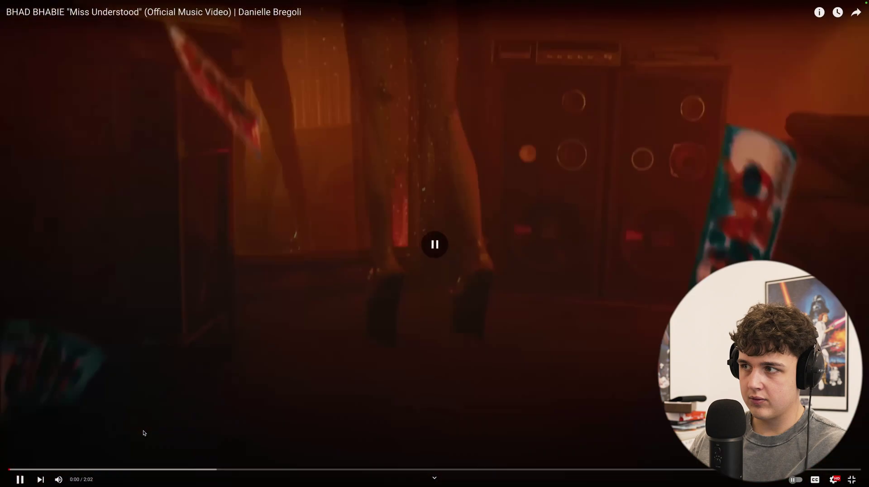
pyautogui.press('space')
pyautogui.press('space')
pyautogui.press('space')
pyautogui.press('space')
pyautogui.press('space')
pyautogui.press('space')
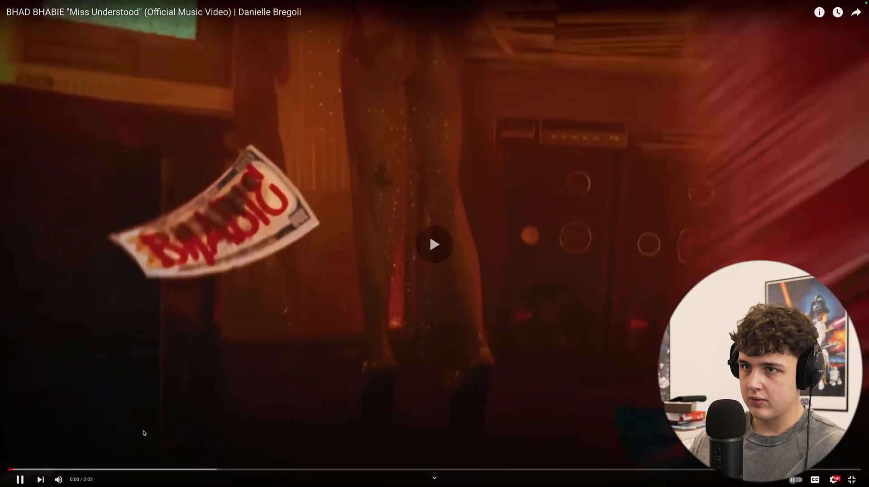
pyautogui.press('Escape')
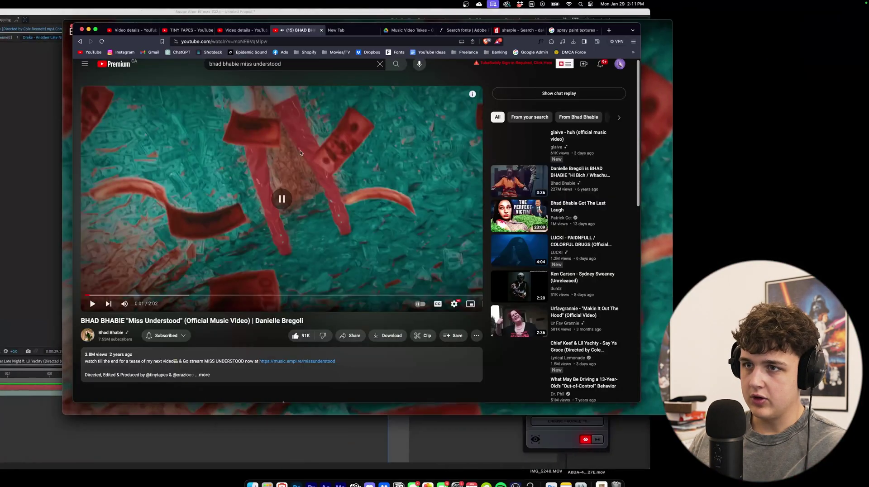
pyautogui.press('super+m')
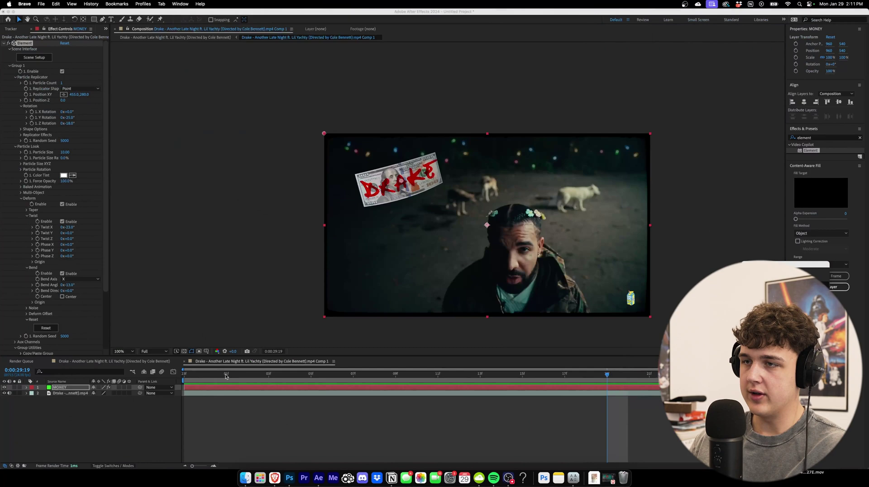
# Start the goonie 'super clean' video and pause it.
pyautogui.click(199, 377)
pyautogui.click(198, 376)
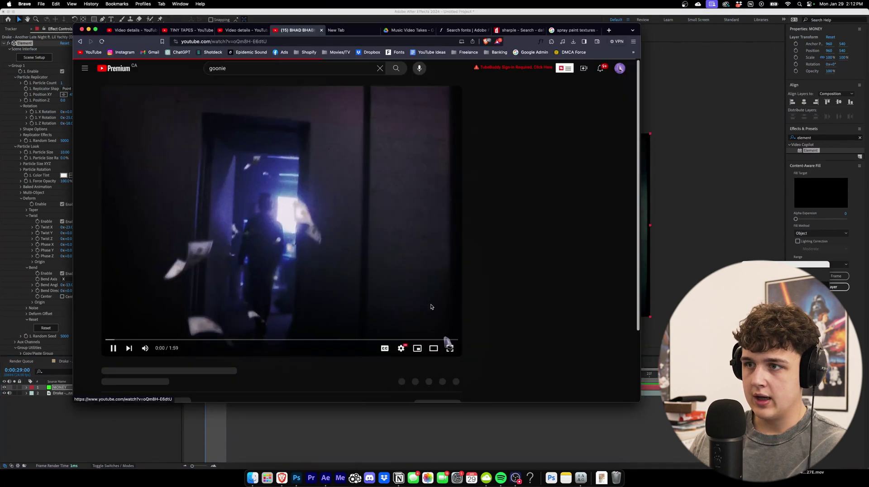
pyautogui.press('space')
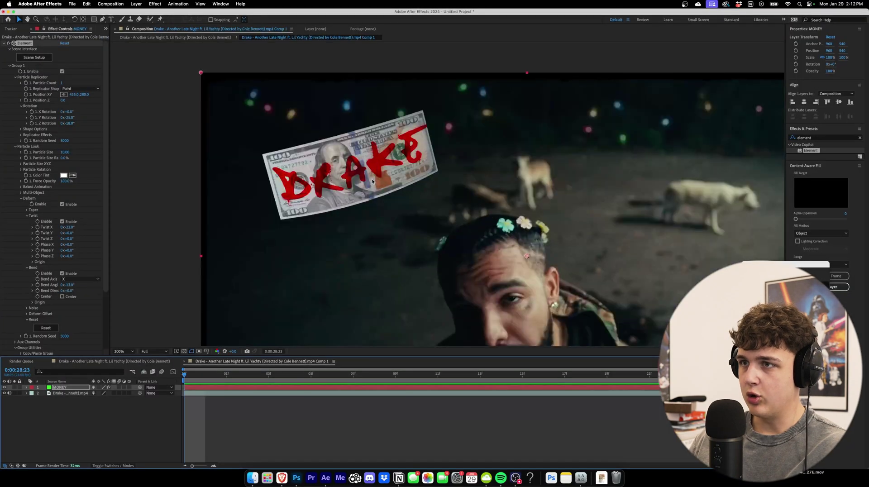
# Preview the bill's current falling animation.
pyautogui.scroll(-2, 373, 180)
pyautogui.scroll(2, 374, 180)
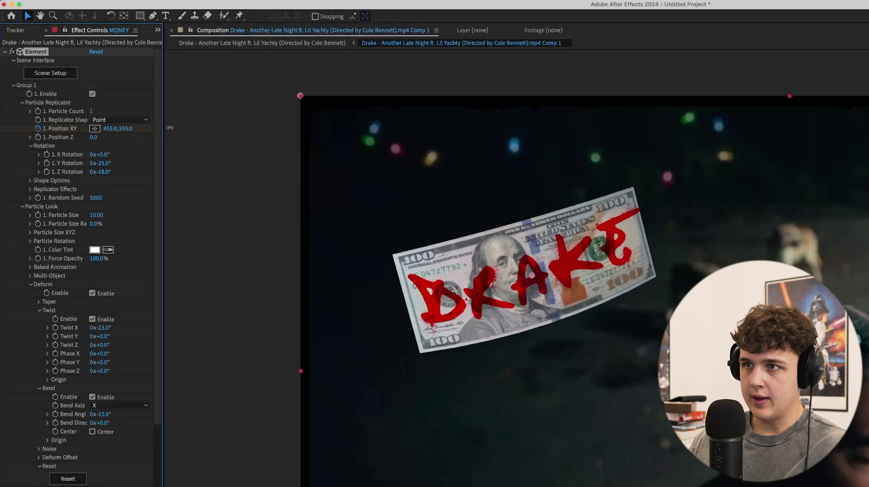
pyautogui.press('space')
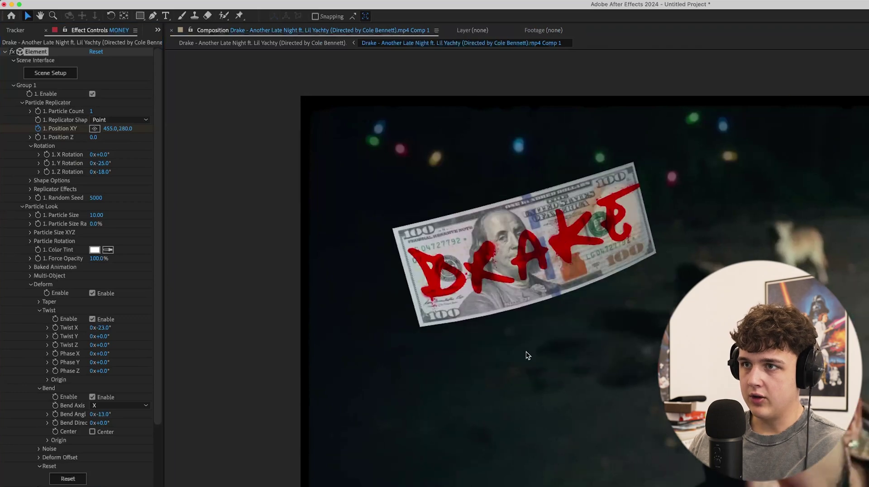
pyautogui.press('space')
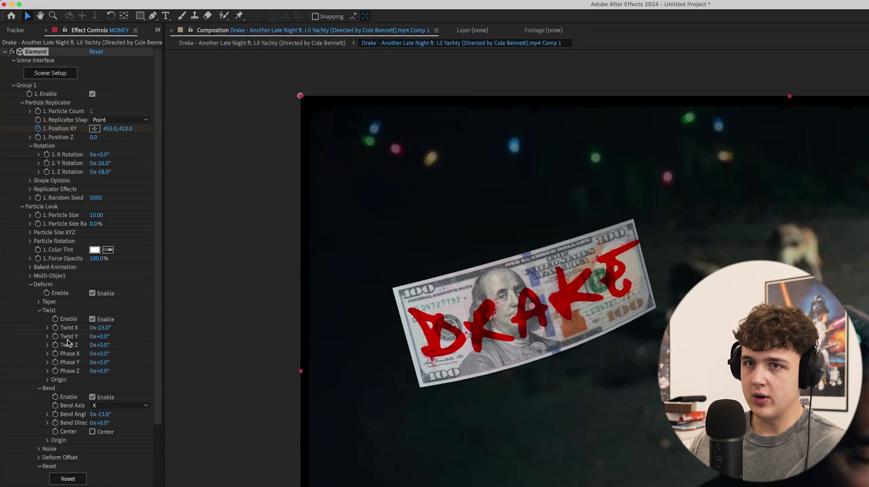
# Reverse the bill's Twist X to +33° and make the Bend Angle positive, then preview.
pyautogui.click(71, 331)
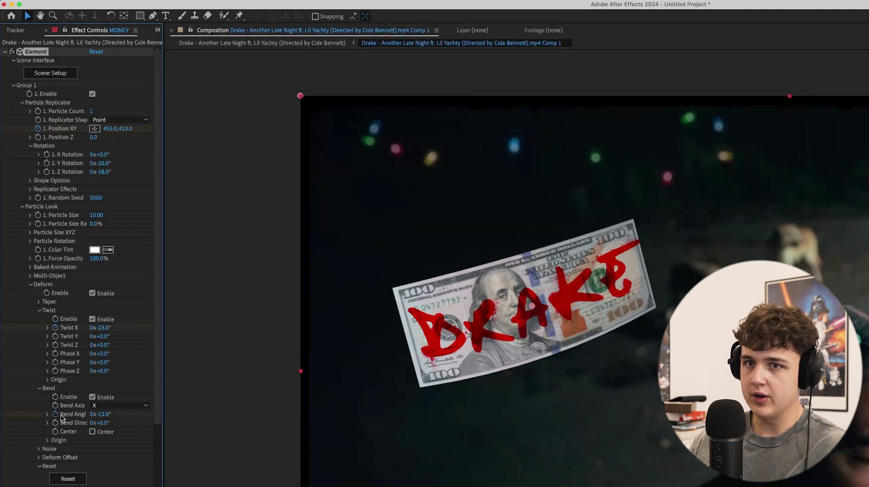
pyautogui.press('space')
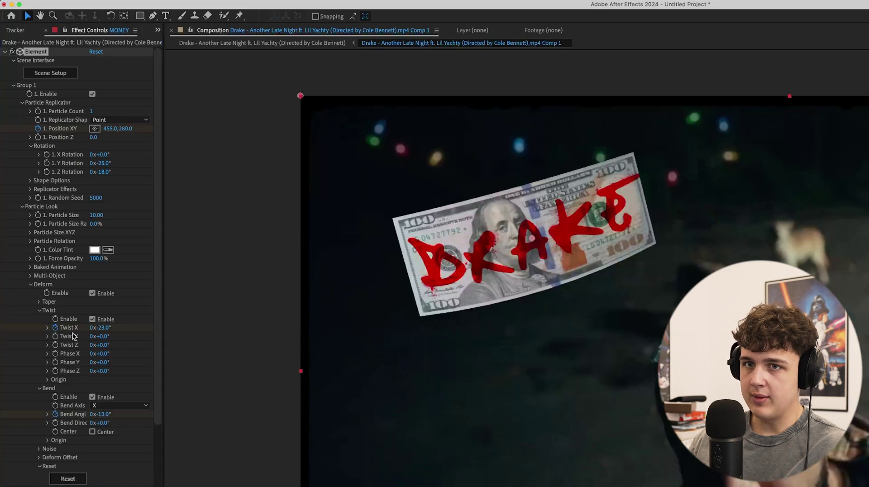
pyautogui.click(56, 327)
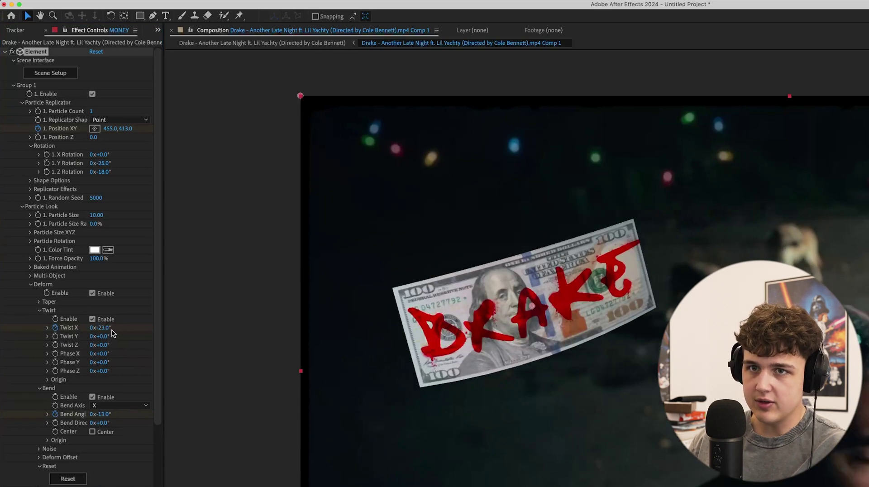
pyautogui.moveTo(100, 328); pyautogui.dragTo(148, 344)
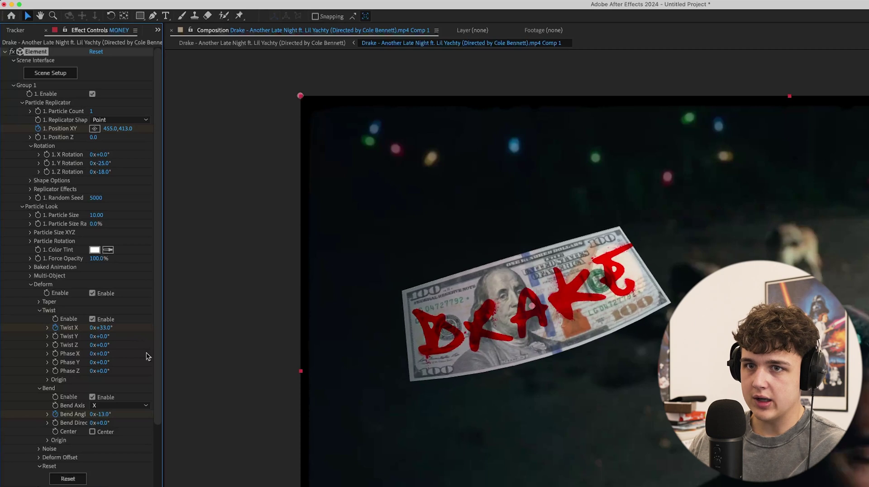
pyautogui.moveTo(106, 415); pyautogui.dragTo(123, 419)
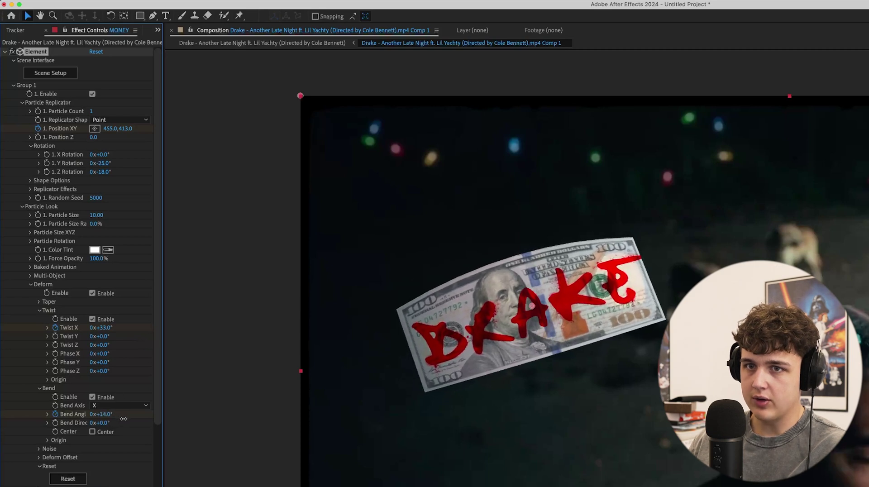
pyautogui.press('space')
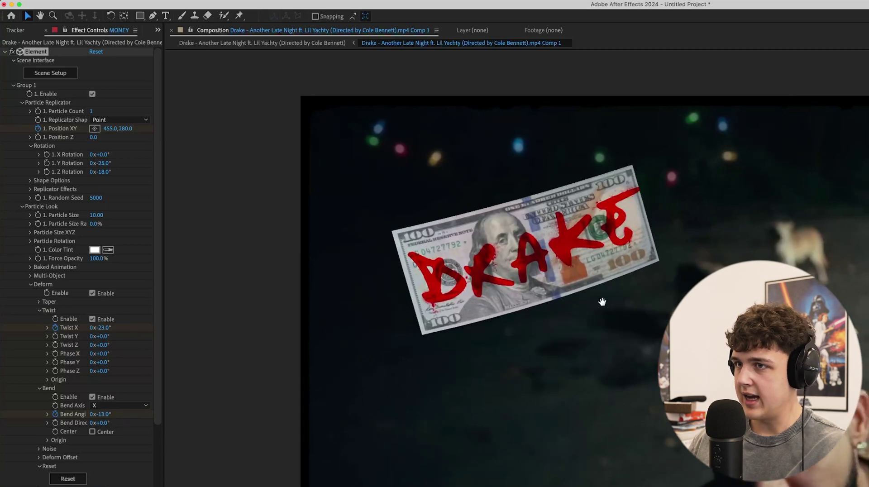
pyautogui.press('space')
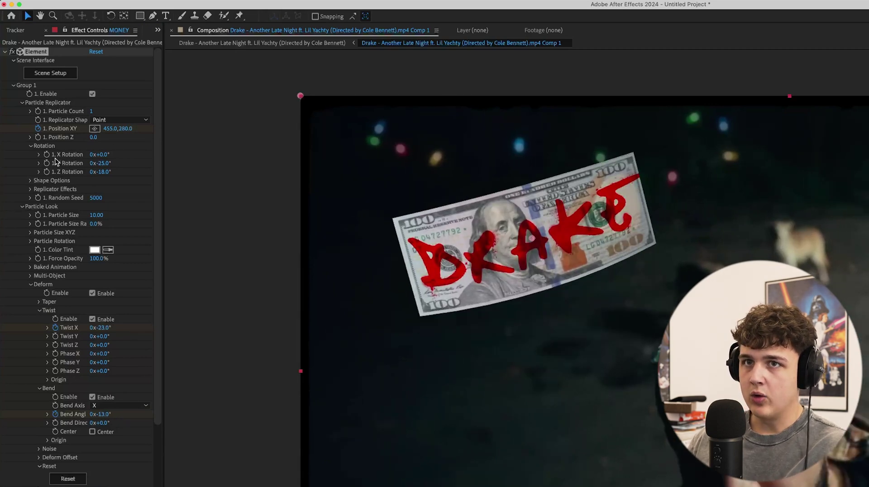
# Keyframe X Rotation and scrub Z Rotation to -28° at the later keyframe.
pyautogui.click(47, 155)
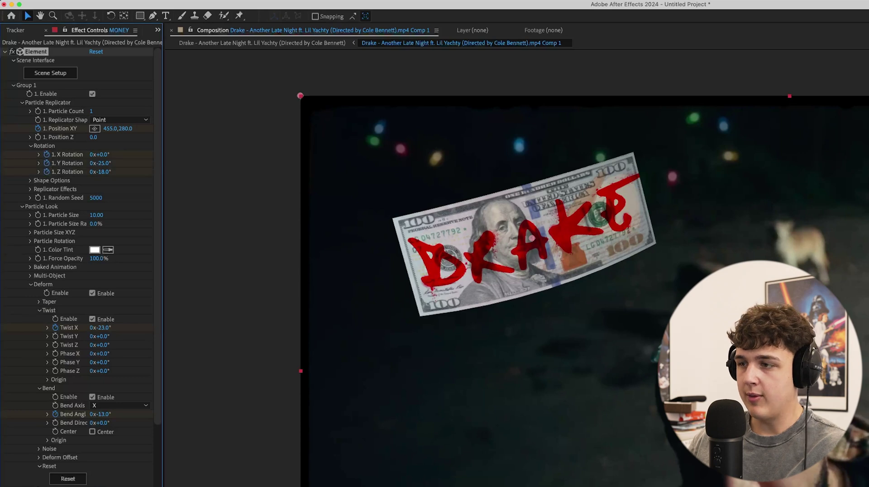
pyautogui.press('pagedown')
pyautogui.moveTo(113, 177); pyautogui.dragTo(131, 166)
# Ease the bill's end X/Z rotation and lower its end Position XY, then preview.
pyautogui.press('space')
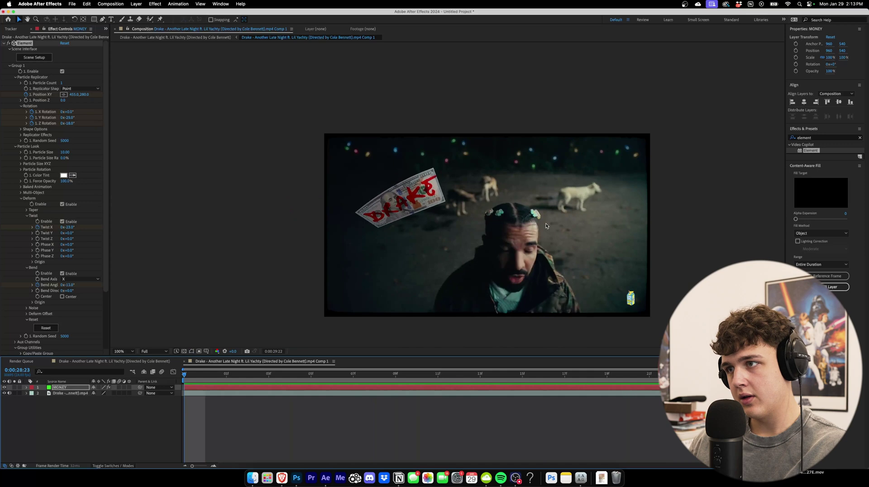
pyautogui.press('space')
pyautogui.moveTo(68, 112); pyautogui.dragTo(80, 125)
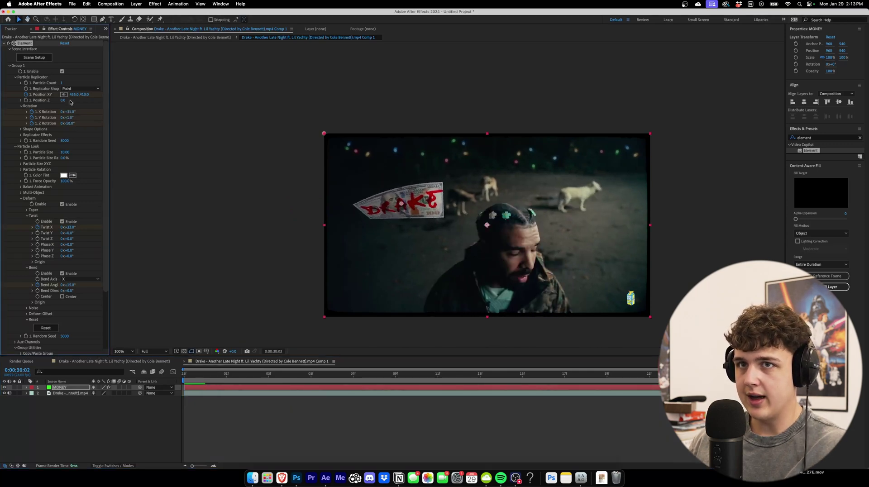
pyautogui.moveTo(85, 96); pyautogui.dragTo(107, 114)
pyautogui.press('space')
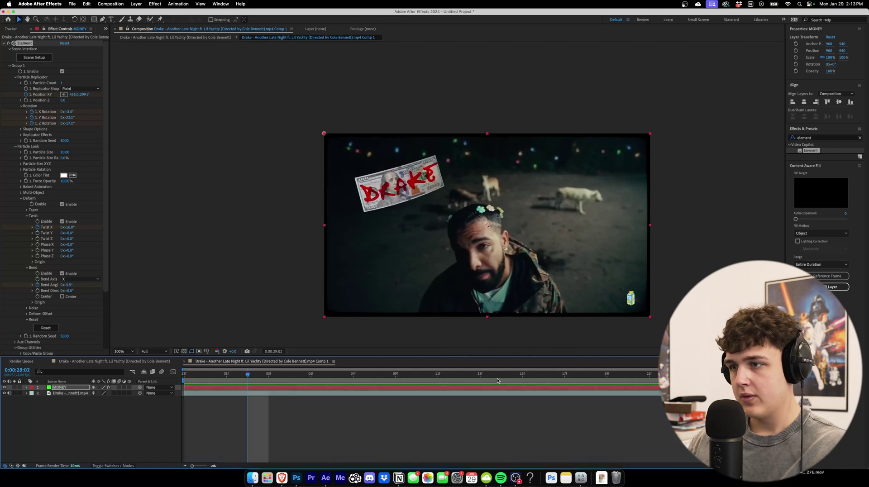
pyautogui.press('space')
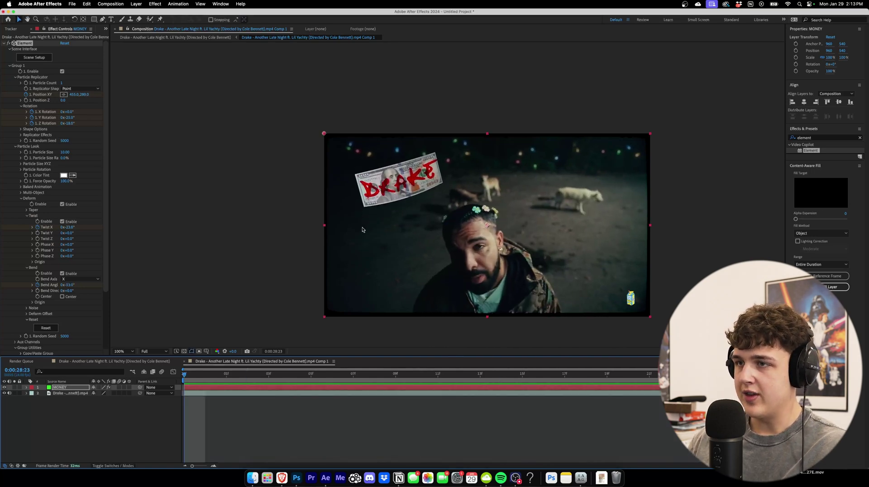
# Raise the DRAKE bill's Element Particle Size from 10.00 to about 13.20.
pyautogui.scroll(1, 390, 198)
pyautogui.scroll(-1, 393, 194)
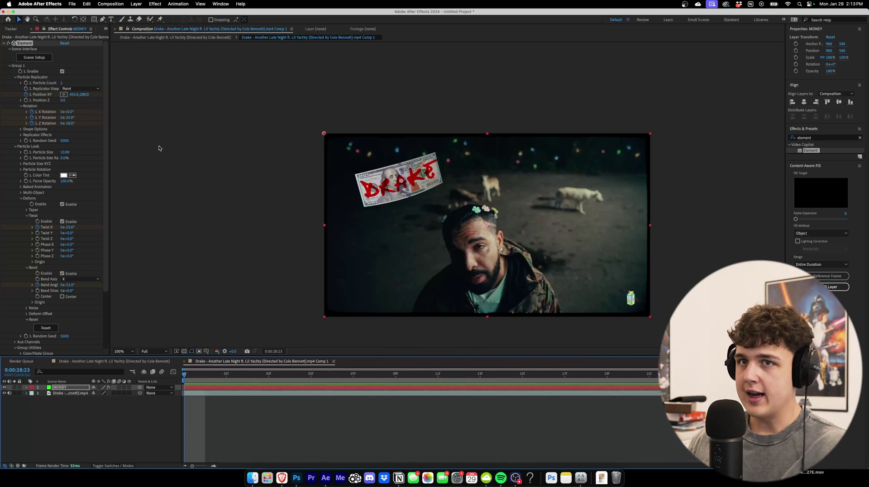
pyautogui.moveTo(66, 153); pyautogui.dragTo(83, 156)
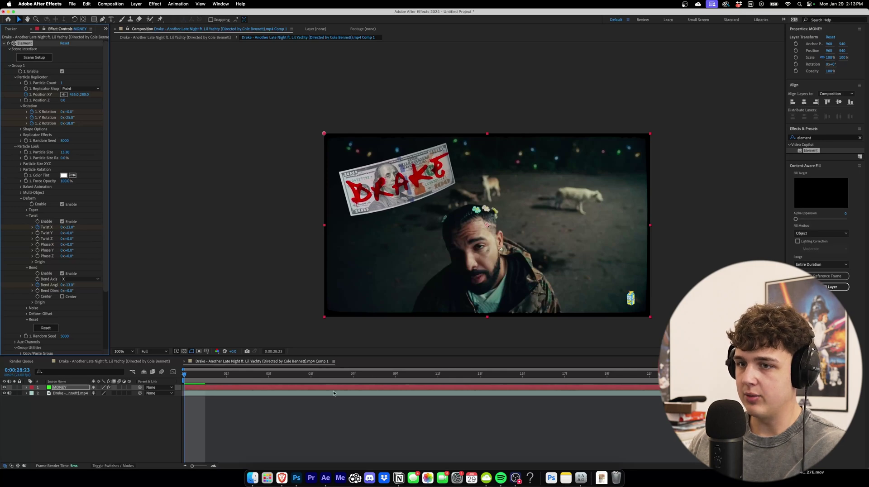
# Apply Camera Lens Blur to the MONEY layer and to the Drake footage layer.
pyautogui.click(779, 137)
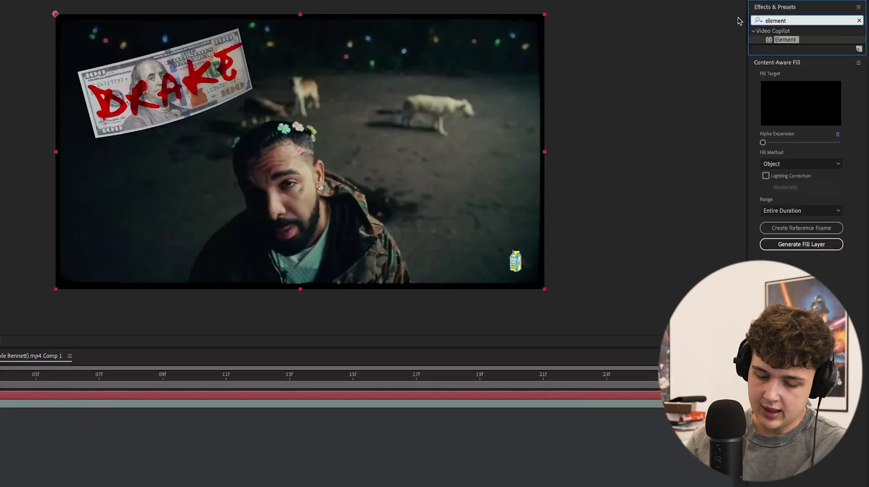
pyautogui.doubleClick(782, 19)
pyautogui.write('blur')
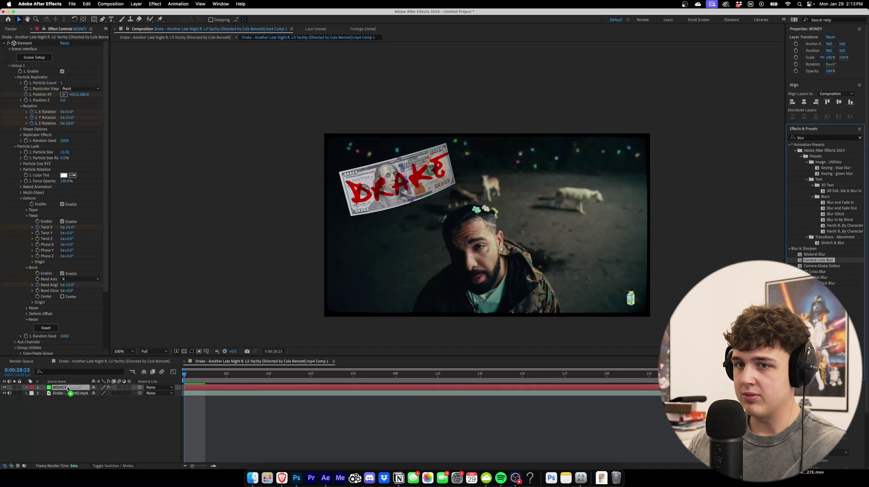
pyautogui.doubleClick(796, 204)
pyautogui.moveTo(814, 261); pyautogui.dragTo(54, 394)
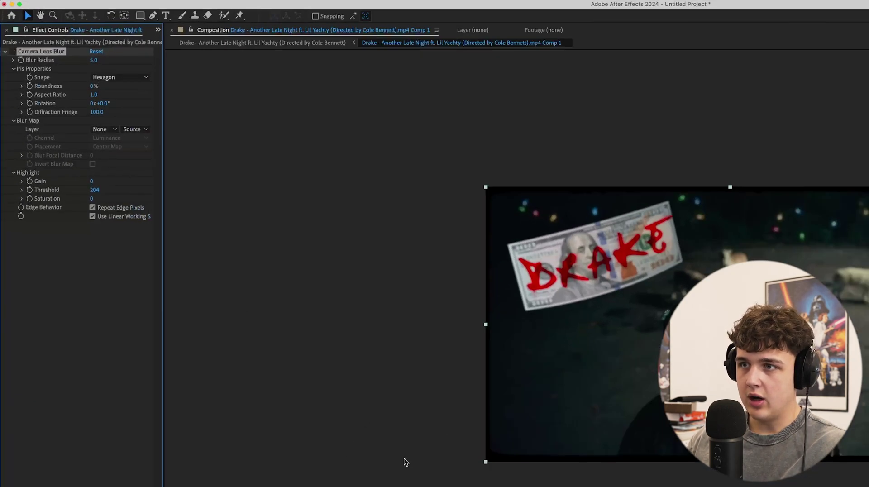
# Try MONEY's Blur Radius at 10, 25 and 15, settling on 12.
pyautogui.click(669, 290)
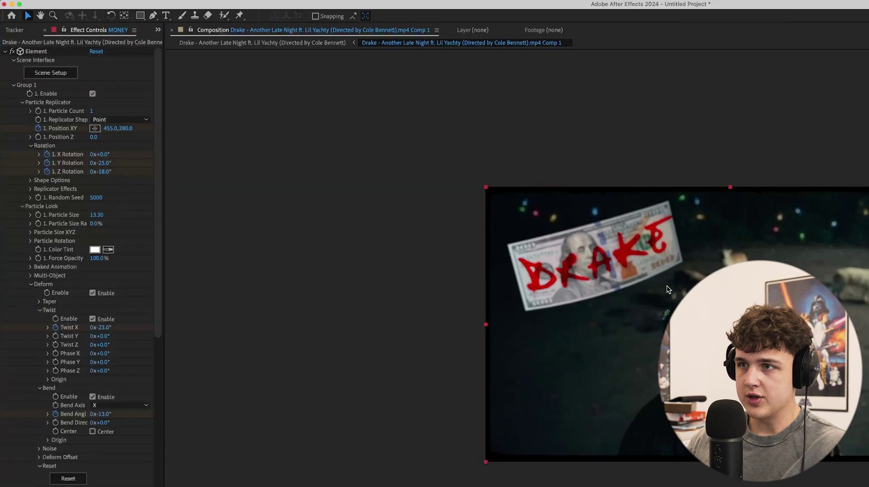
pyautogui.click(5, 51)
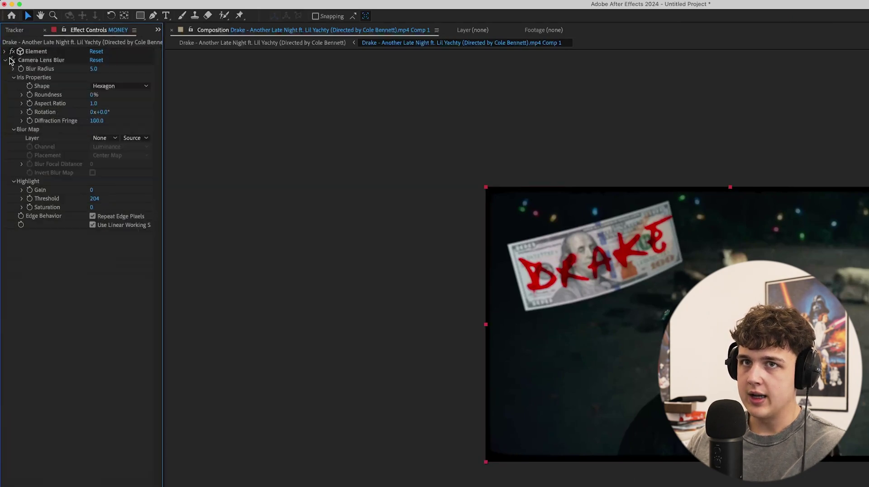
pyautogui.click(94, 69)
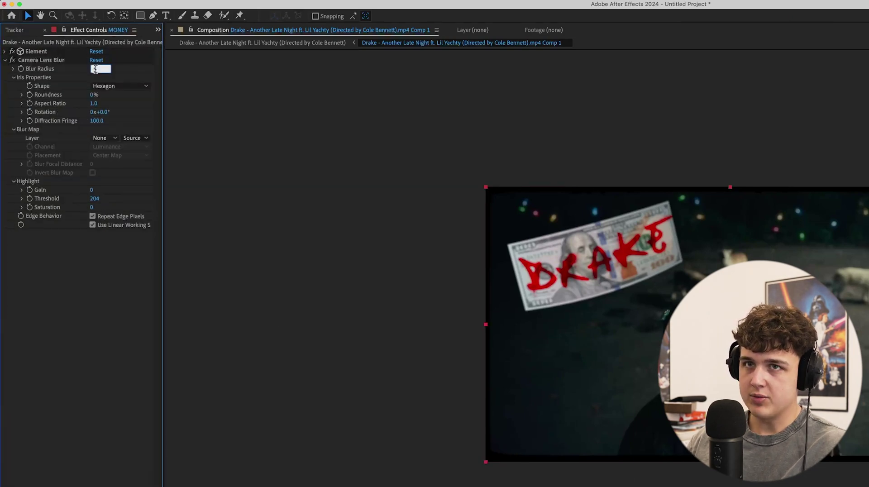
pyautogui.write('10')
pyautogui.press('Return')
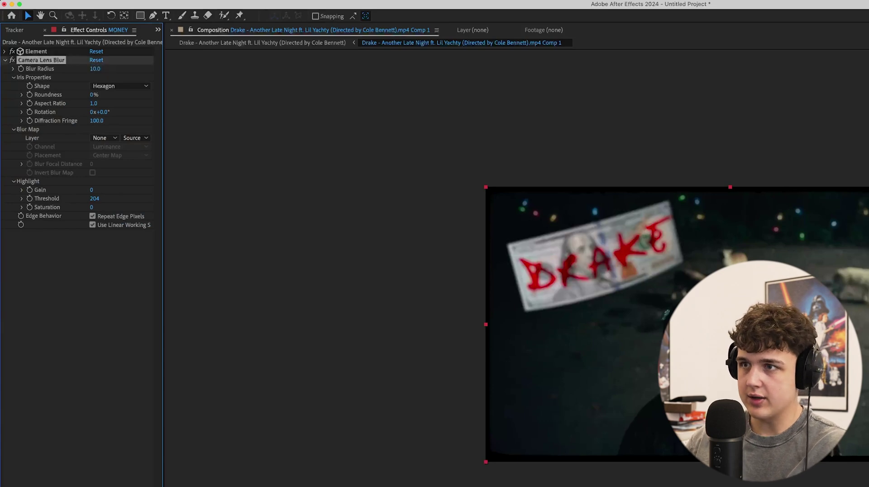
pyautogui.click(96, 68)
pyautogui.write('25')
pyautogui.press('Return')
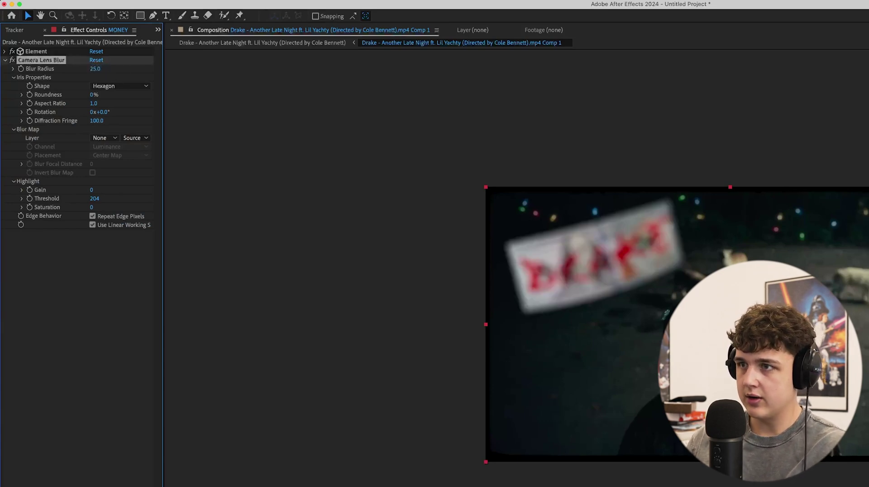
pyautogui.click(96, 69)
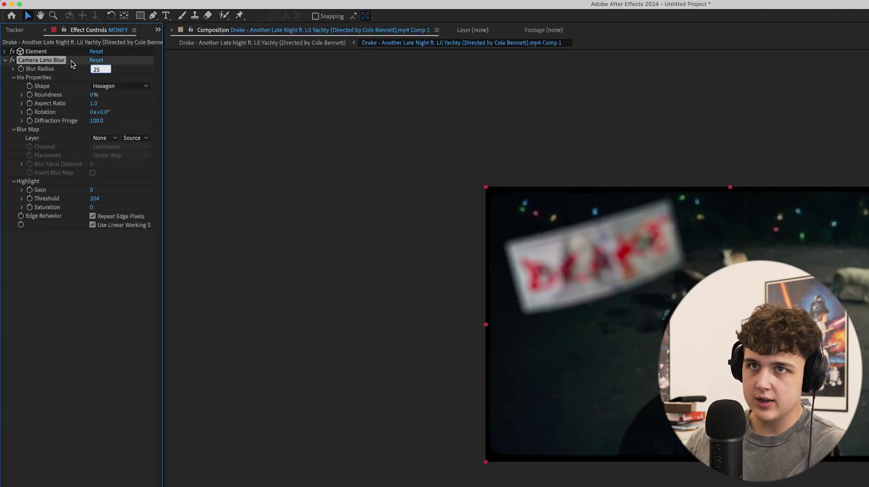
pyautogui.write('15')
pyautogui.press('Return')
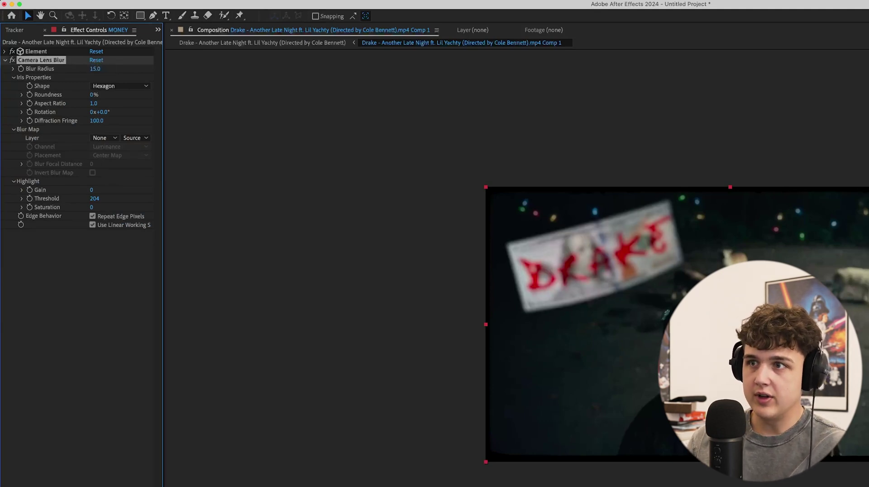
pyautogui.click(97, 68)
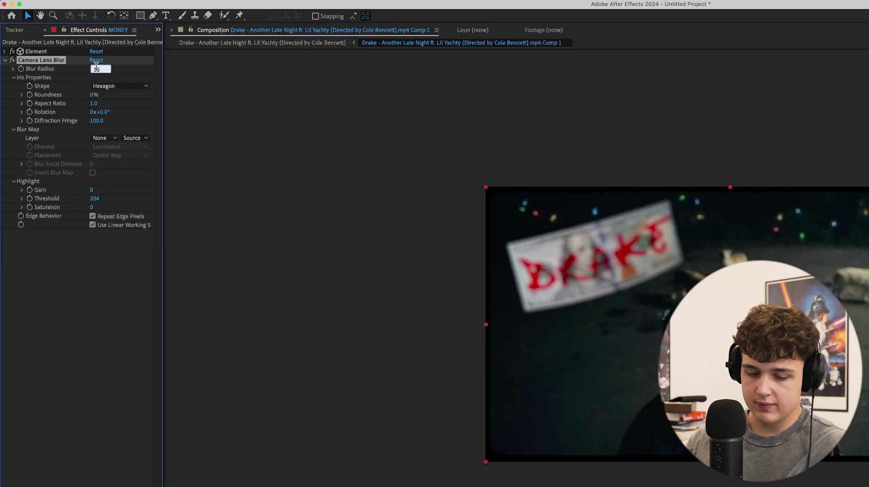
pyautogui.write('12')
pyautogui.press('Return')
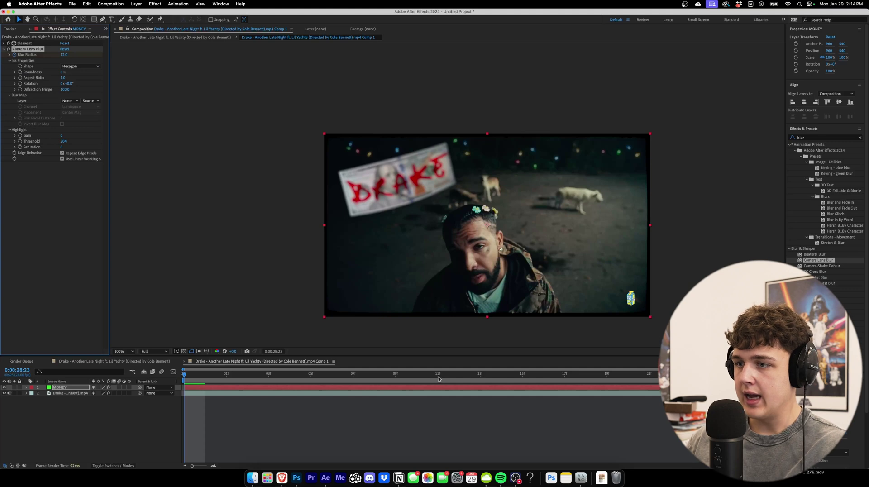
# Keyframe Drake's Camera Lens Blur from radius 0 at 0:00:28:23 to 12 at 0:00:29:11.
pyautogui.click(438, 375)
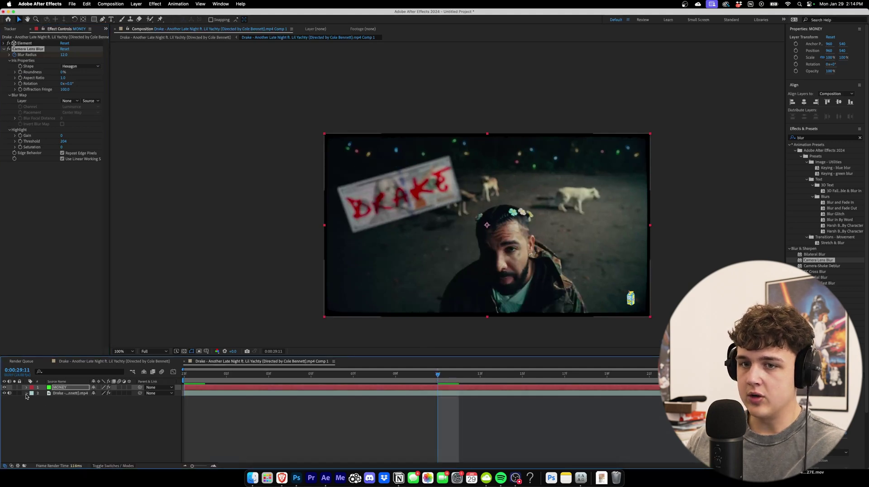
pyautogui.click(55, 393)
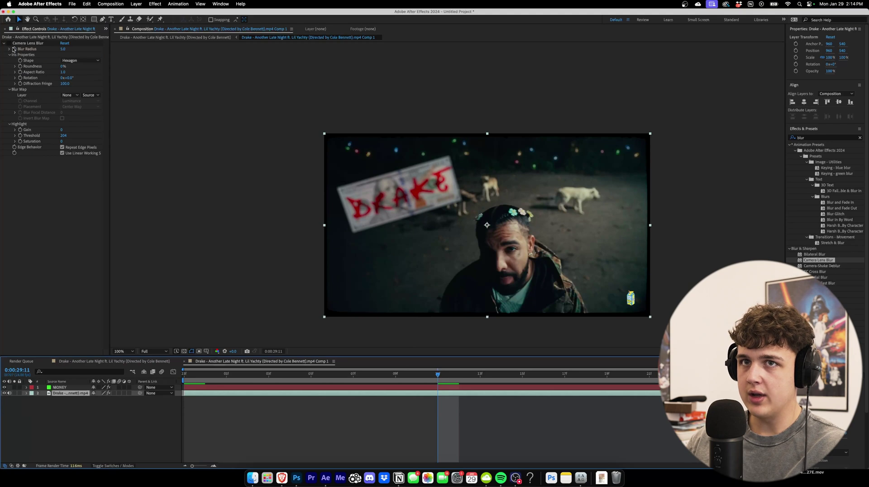
pyautogui.click(9, 44)
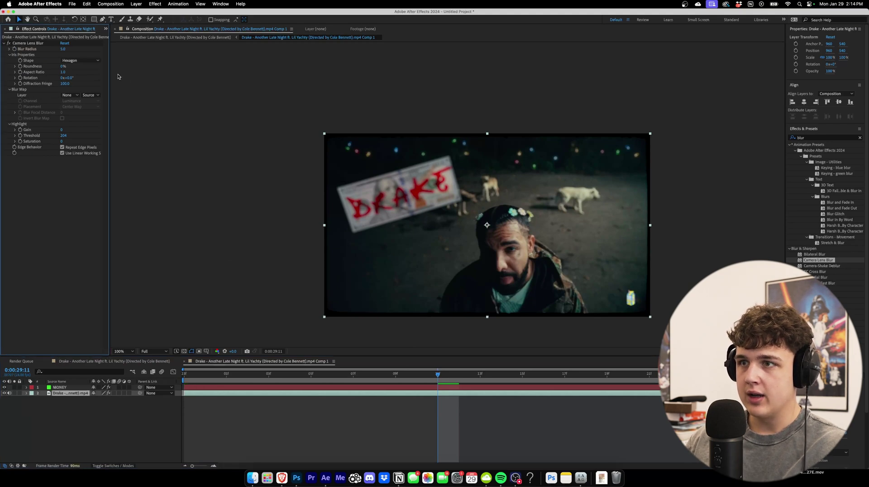
pyautogui.moveTo(63, 49); pyautogui.dragTo(2, 52)
pyautogui.click(188, 375)
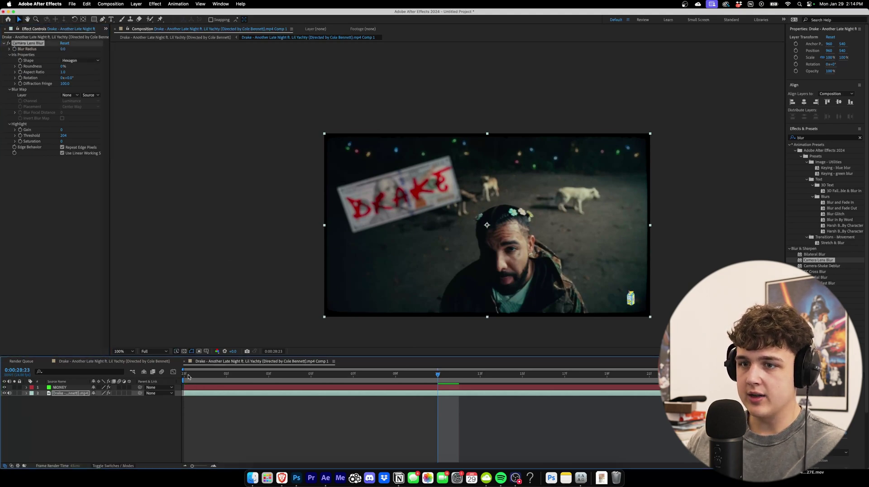
pyautogui.click(13, 52)
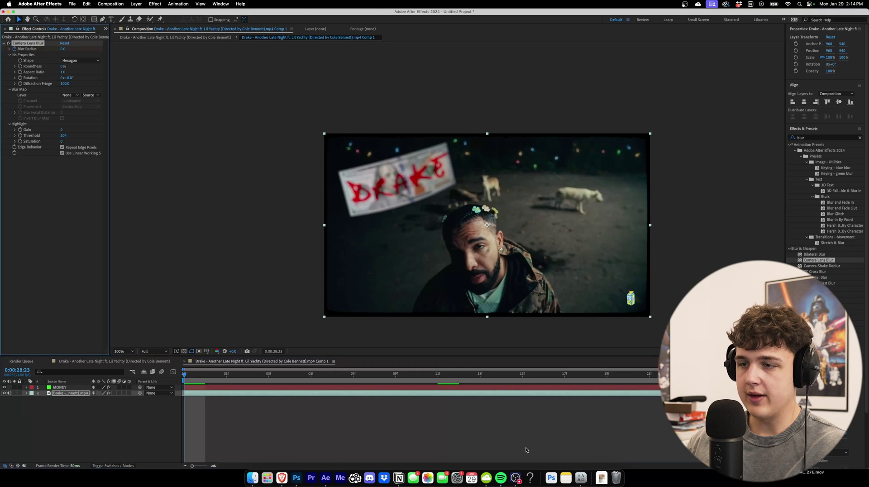
pyautogui.click(433, 385)
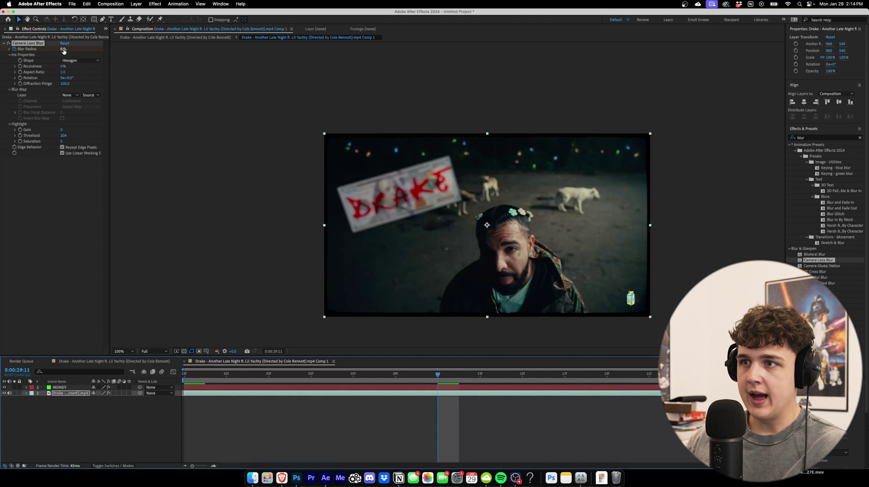
pyautogui.moveTo(64, 49); pyautogui.dragTo(63, 49)
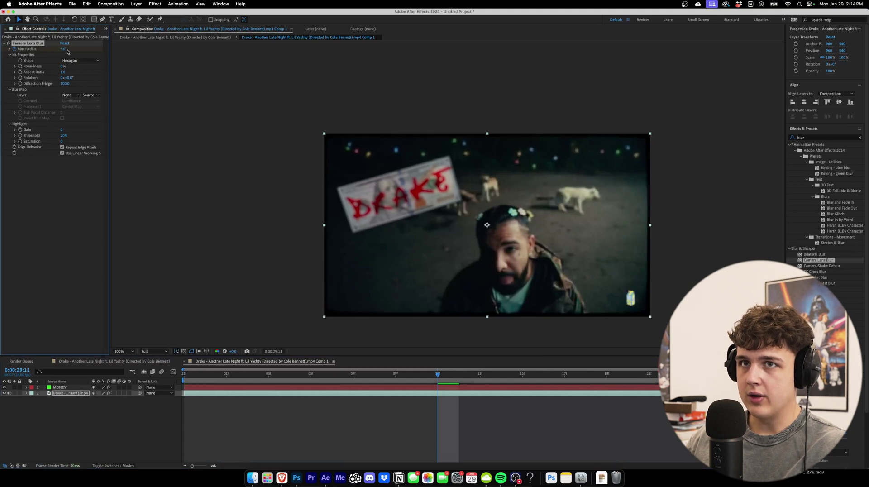
pyautogui.click(66, 50)
pyautogui.write('12')
pyautogui.press('Return')
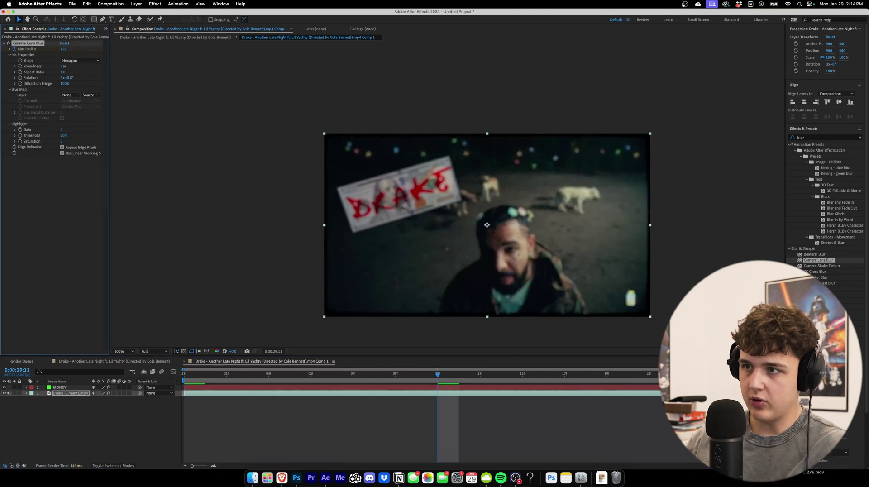
# Set MONEY's Blur Radius at 0:00:29:11, trying 0 and 3 before settling on 2.
pyautogui.click(424, 388)
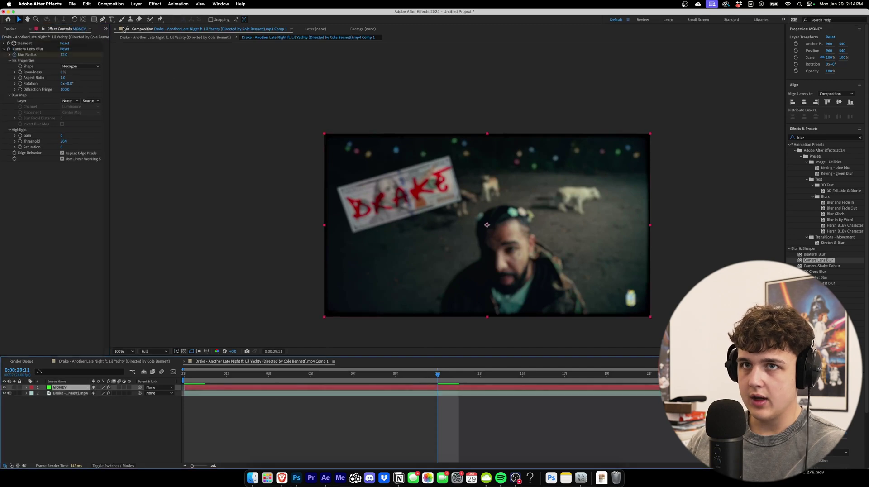
pyautogui.click(65, 55)
pyautogui.write('0')
pyautogui.press('Return')
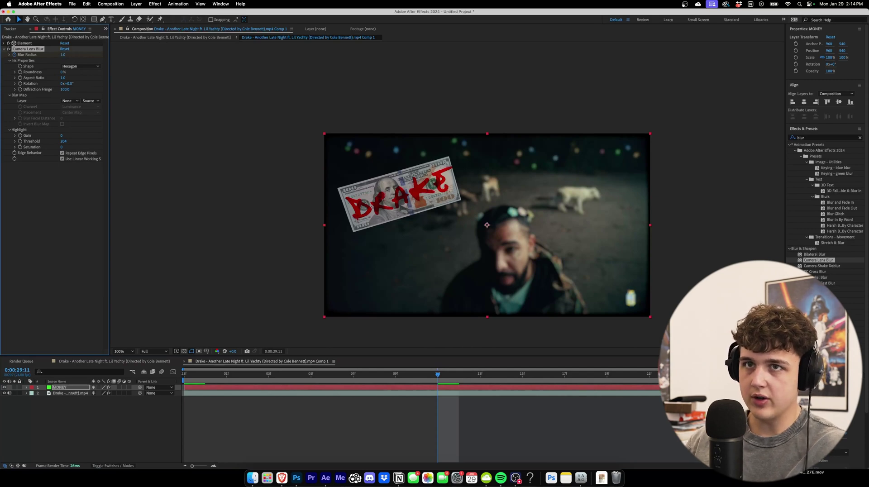
pyautogui.click(81, 59)
pyautogui.click(63, 55)
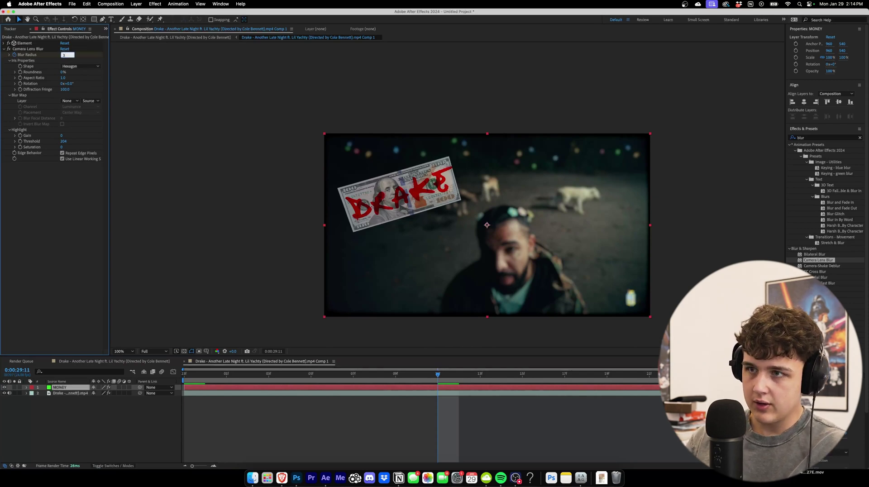
pyautogui.write('3')
pyautogui.press('Return')
pyautogui.write('2')
pyautogui.press('Return')
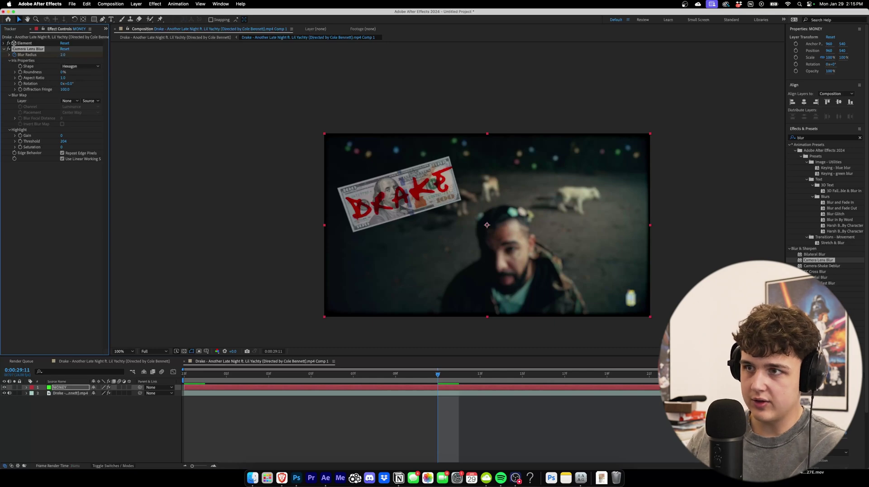
# Play the focus shift back from the composition start.
pyautogui.press('.')
pyautogui.press(',')
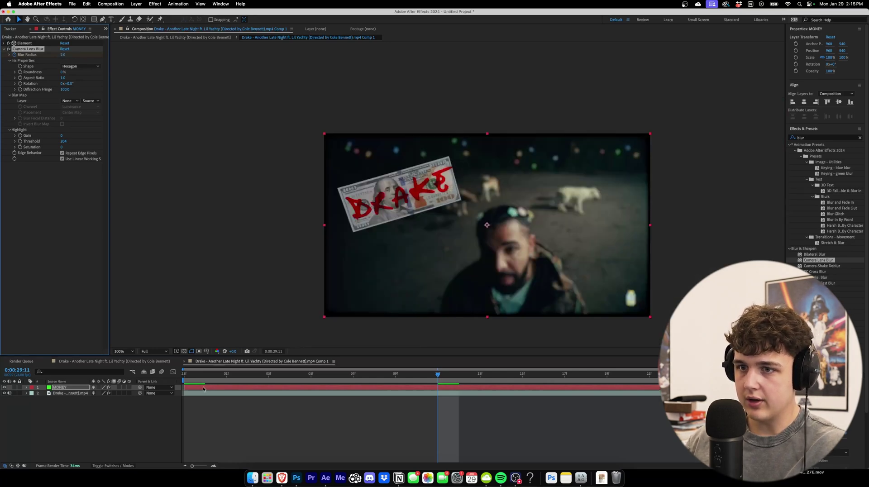
pyautogui.press('Home')
pyautogui.press('space')
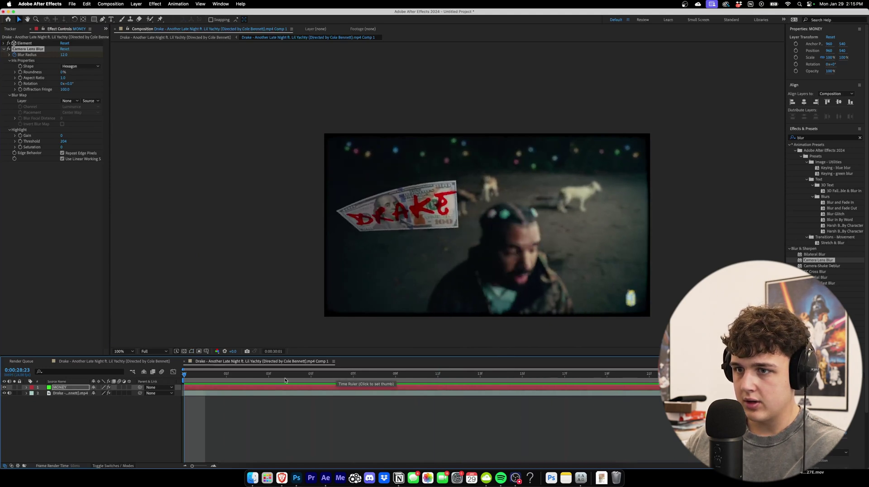
pyautogui.press('space')
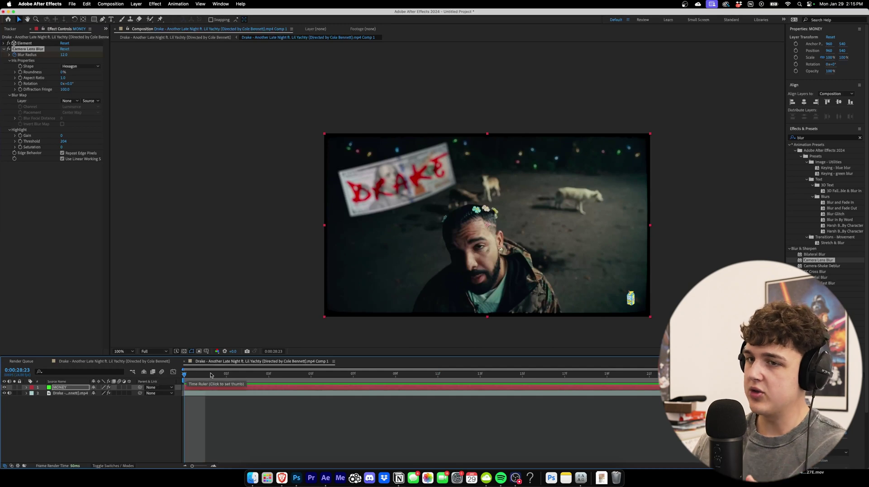
pyautogui.moveTo(188, 378); pyautogui.dragTo(342, 386)
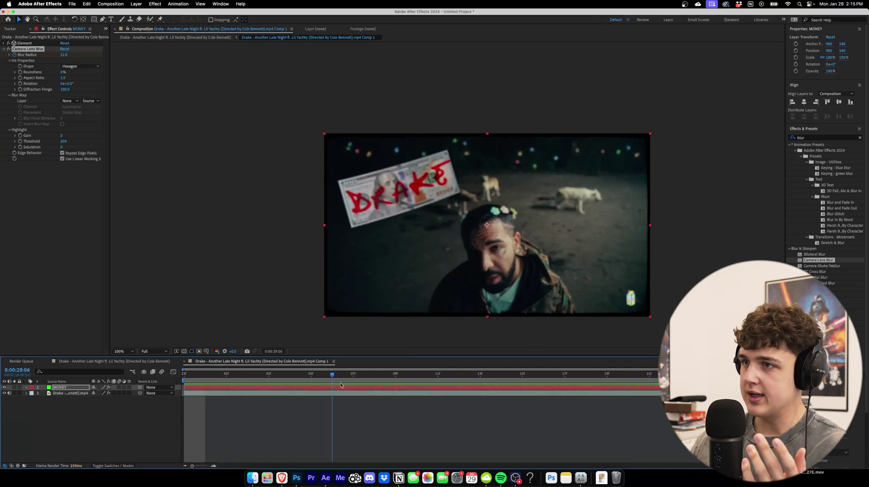
pyautogui.moveTo(442, 389); pyautogui.dragTo(408, 393)
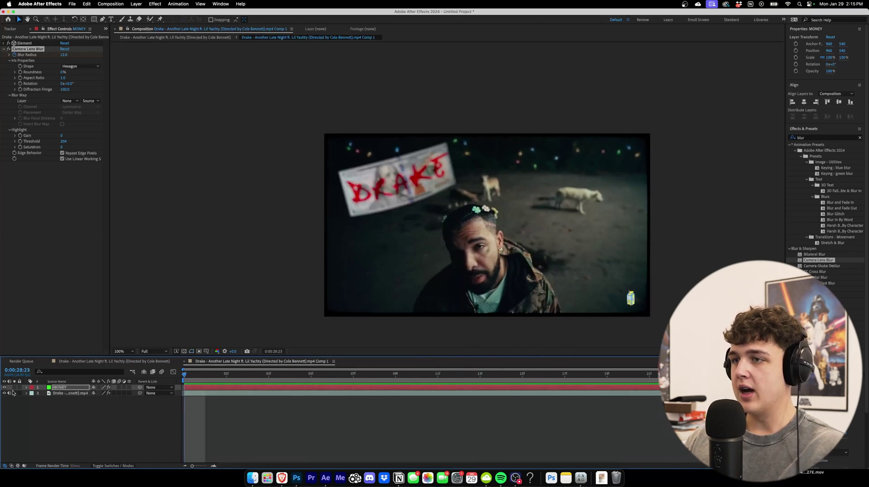